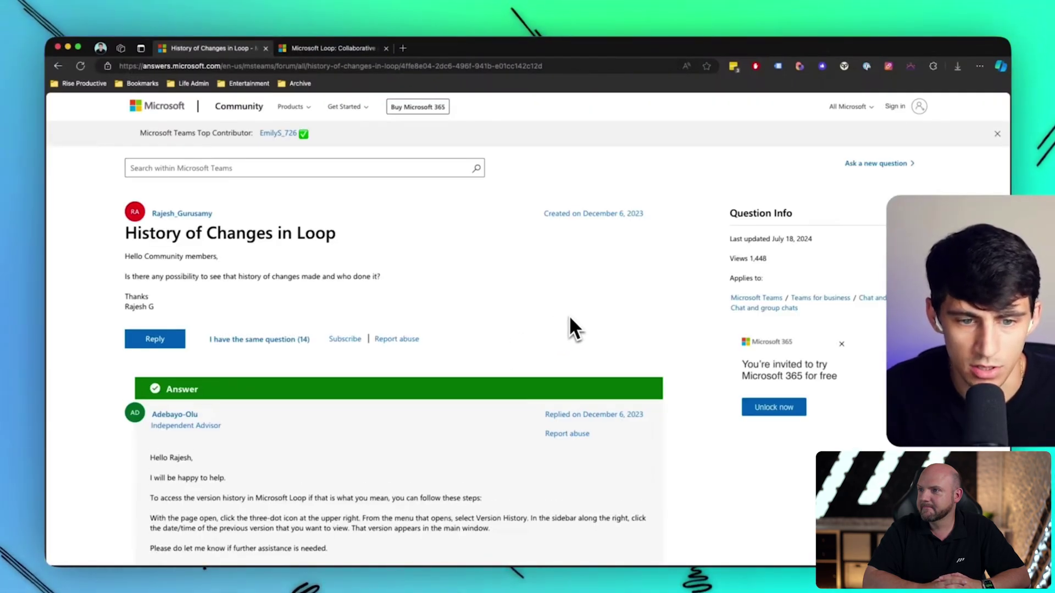
# - Scroll through the Microsoft Community answer explaining Loop's version history
pyautogui.scroll(-5, 164, 250)
pyautogui.scroll(4, 165, 248)
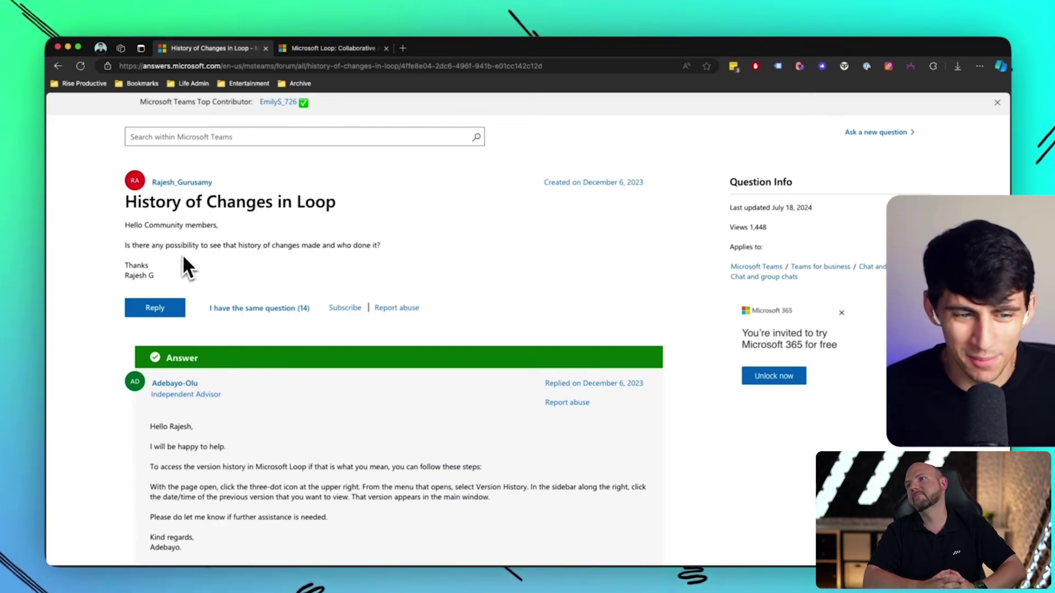
pyautogui.scroll(-2, 183, 255)
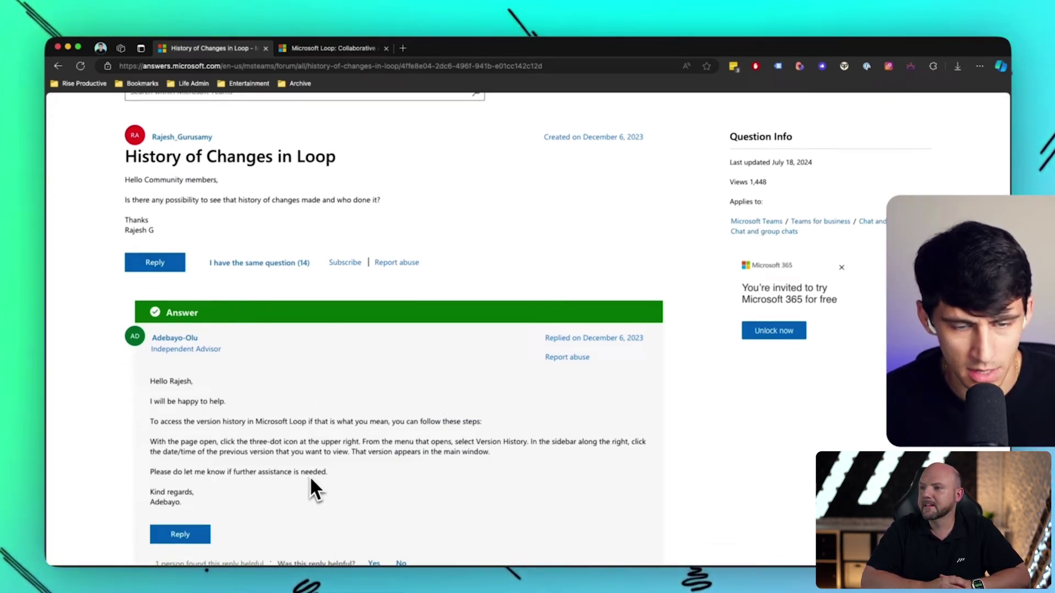
# - On the Microsoft Loop product page, choose Get started with Loop and begin signing in
pyautogui.click(332, 47)
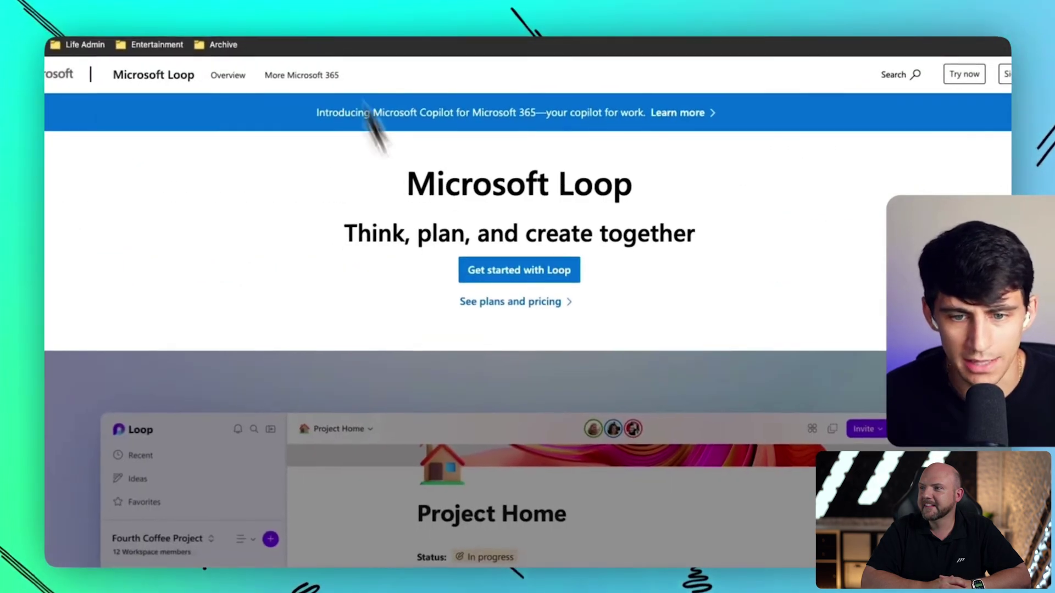
pyautogui.click(520, 272)
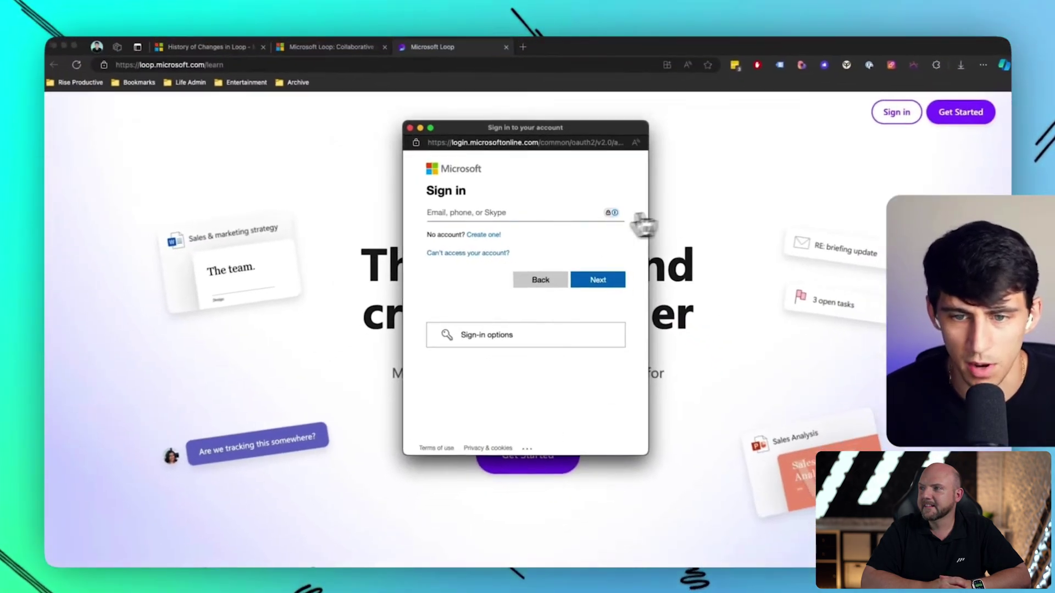
pyautogui.click(546, 212)
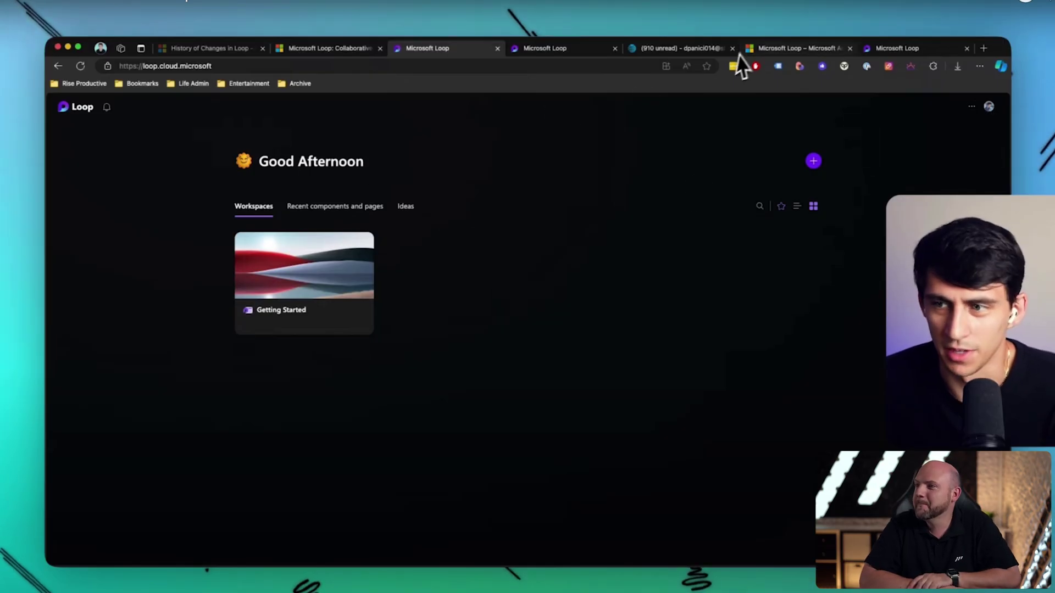
# - Open the Getting Started workspace and scroll its Welcome page
pyautogui.click(332, 316)
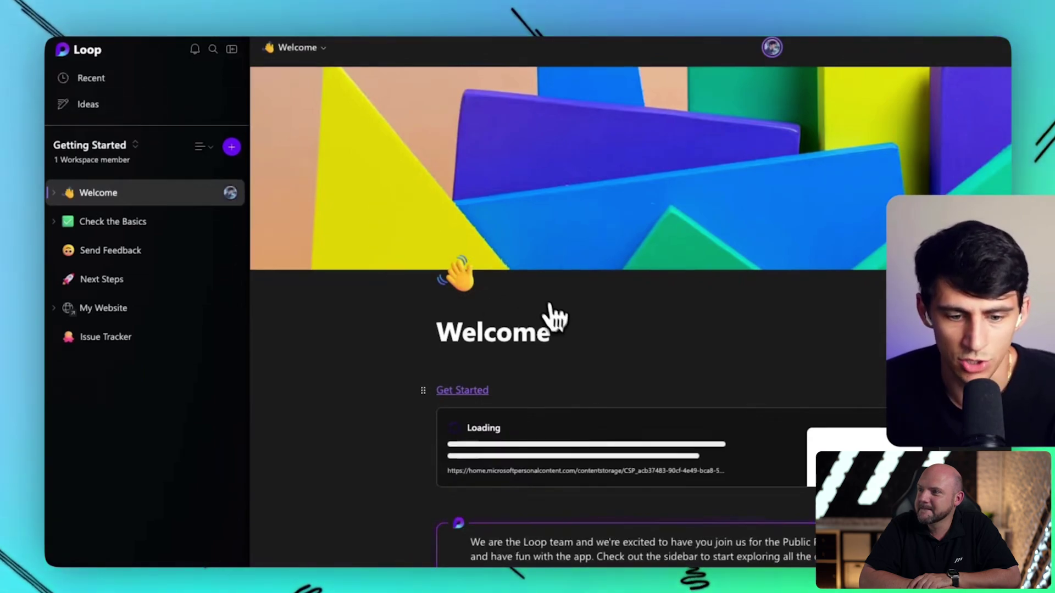
pyautogui.scroll(-1, 558, 320)
pyautogui.scroll(-2, 557, 320)
# - Check the Welcome page's Version History, close it, and reopen the page's options menu
pyautogui.click(983, 54)
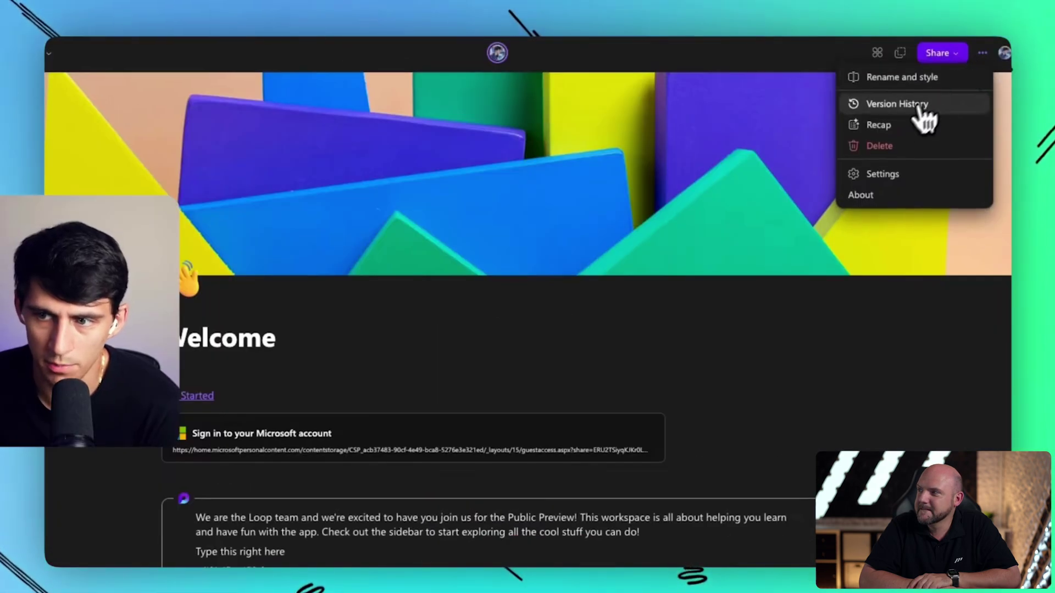
pyautogui.click(897, 104)
pyautogui.press('Escape')
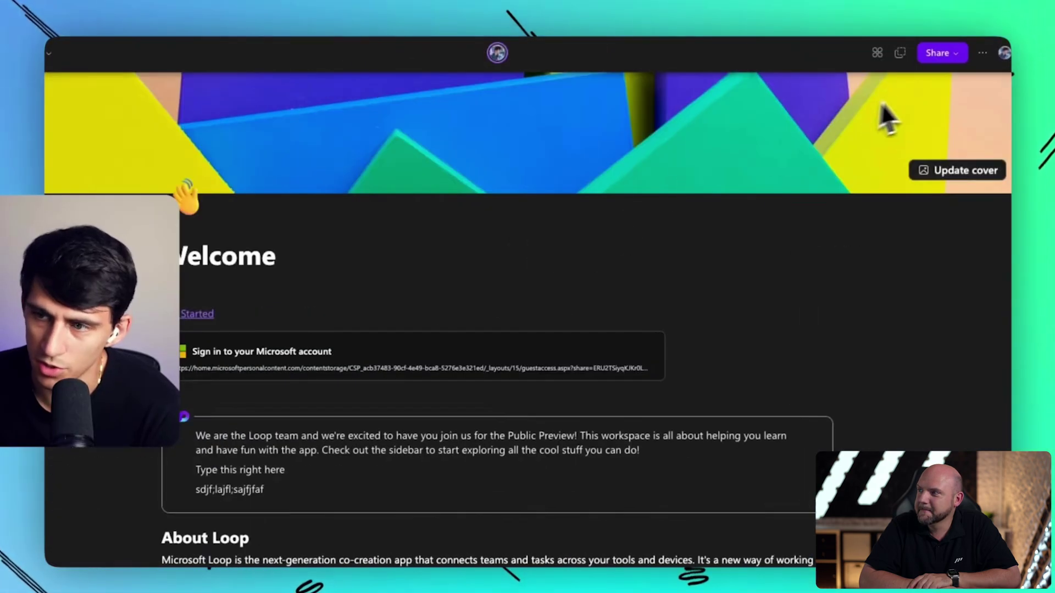
pyautogui.click(982, 54)
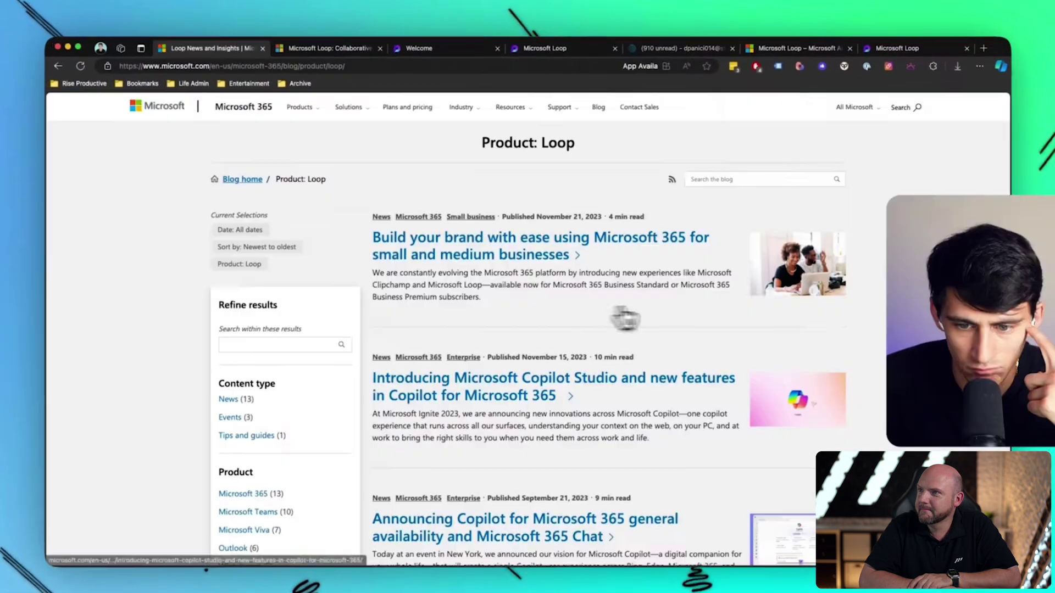
pyautogui.scroll(-7, 784, 337)
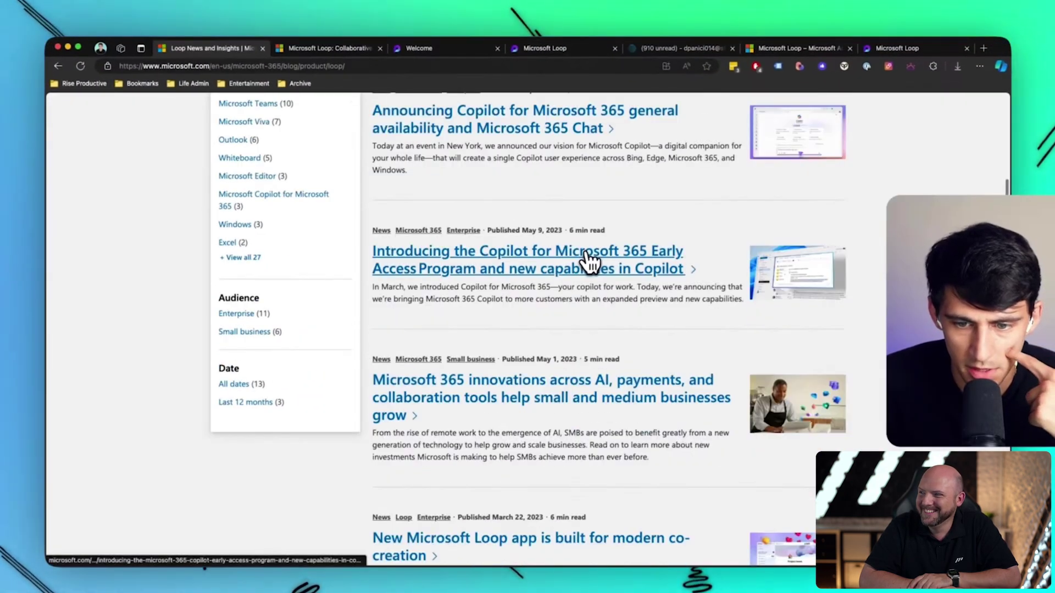
# - Select the Product: Loop heading text on the Loop page
pyautogui.scroll(-1, 589, 263)
pyautogui.scroll(8, 589, 275)
pyautogui.tripleClick(502, 138)
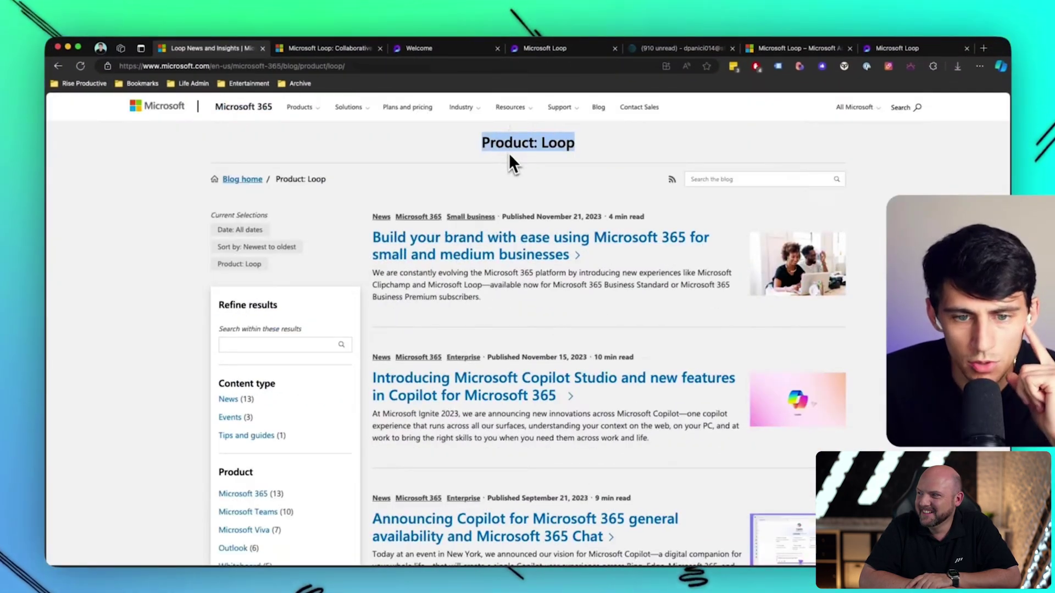
pyautogui.scroll(-8, 511, 159)
pyautogui.press('super+bracketleft')
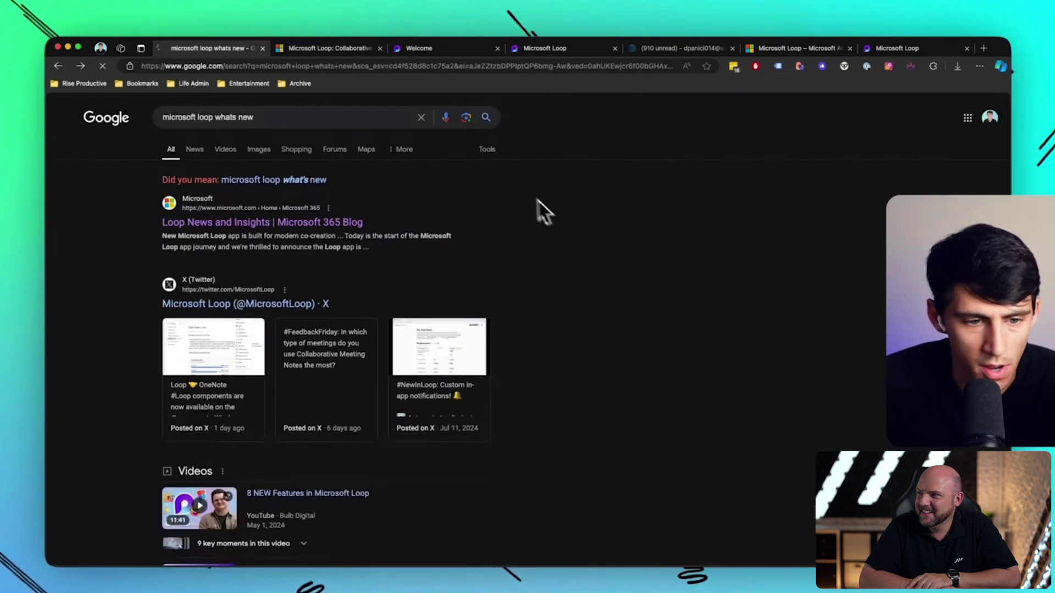
pyautogui.click(243, 305)
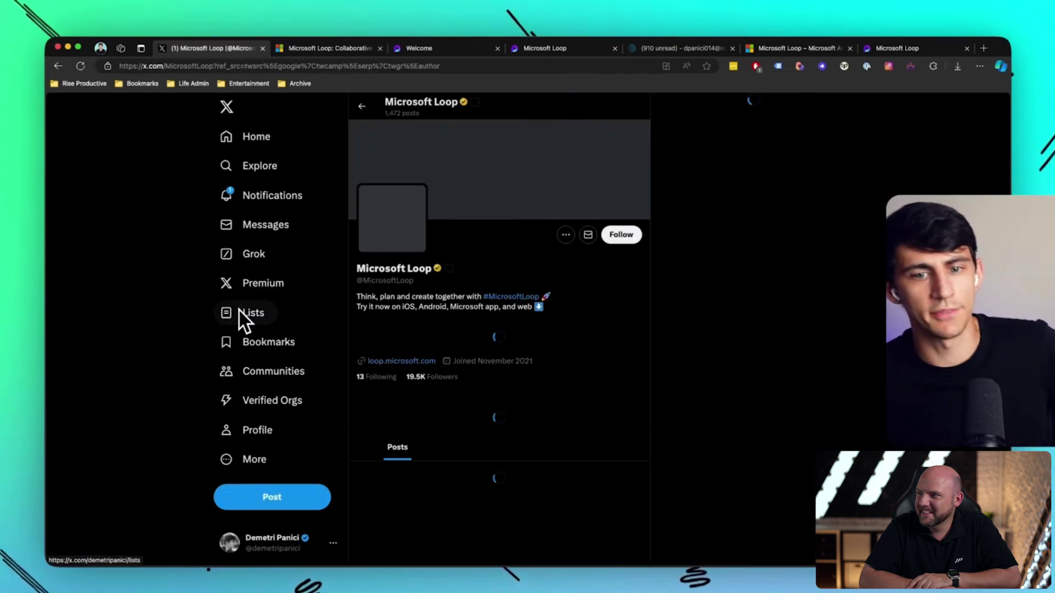
pyautogui.scroll(-5, 535, 357)
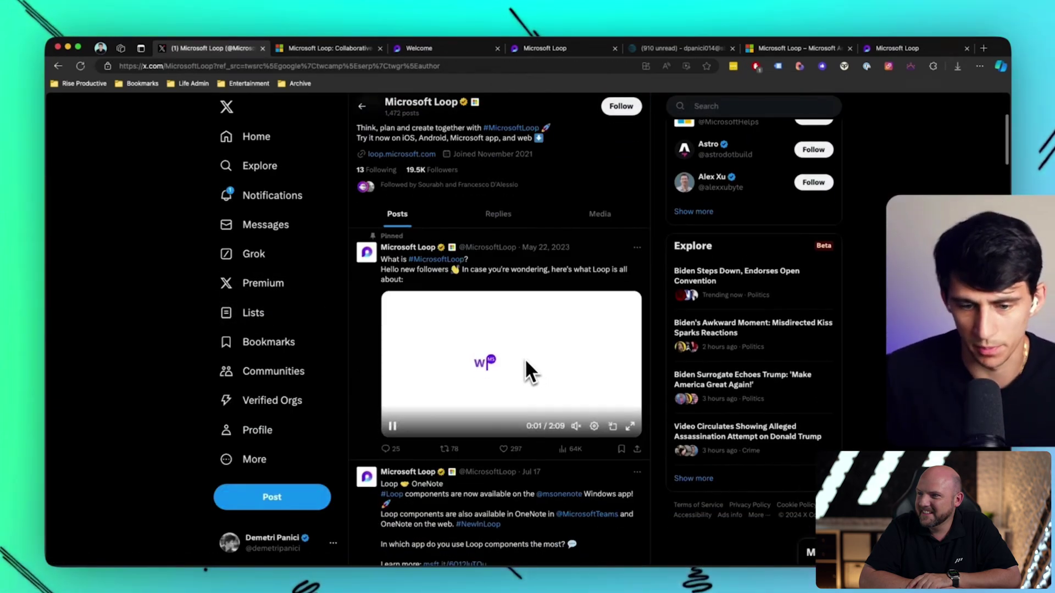
pyautogui.scroll(-3, 516, 351)
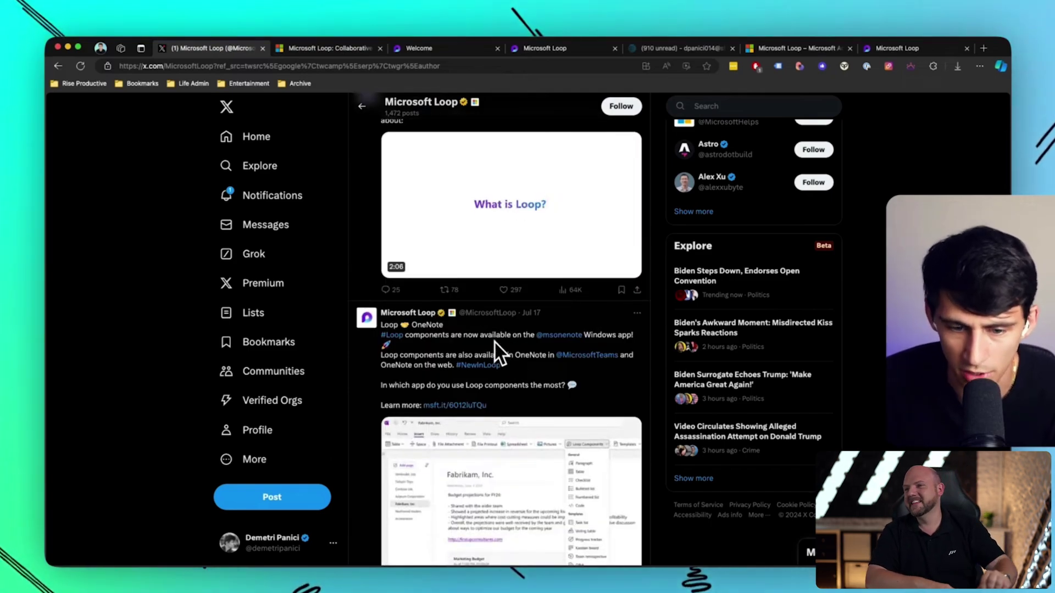
pyautogui.moveTo(608, 243)
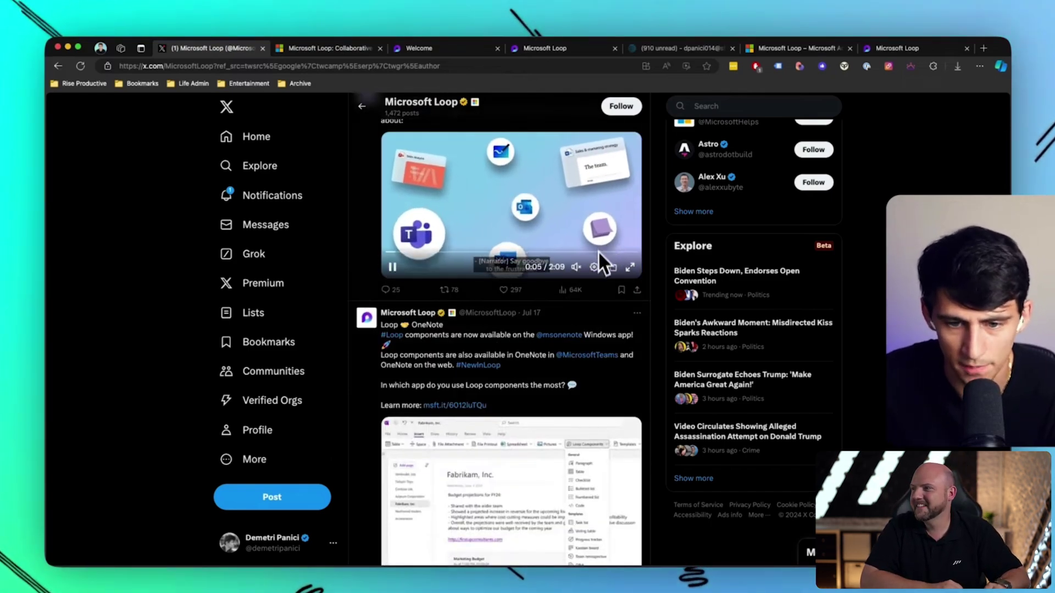
pyautogui.moveTo(407, 336); pyautogui.dragTo(577, 334)
pyautogui.moveTo(613, 368); pyautogui.dragTo(590, 385)
pyautogui.click(546, 374)
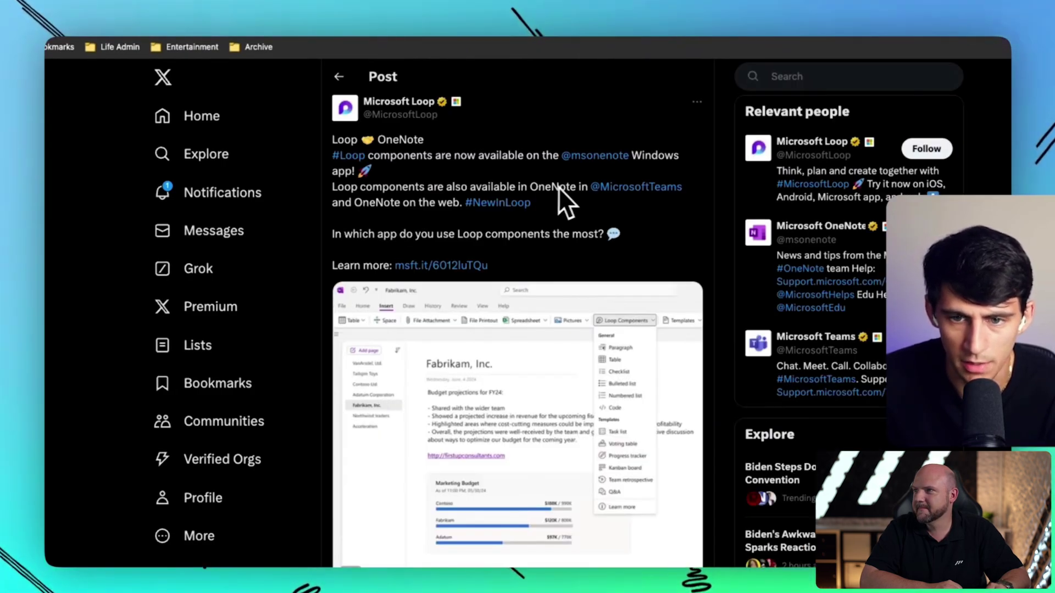
pyautogui.click(578, 363)
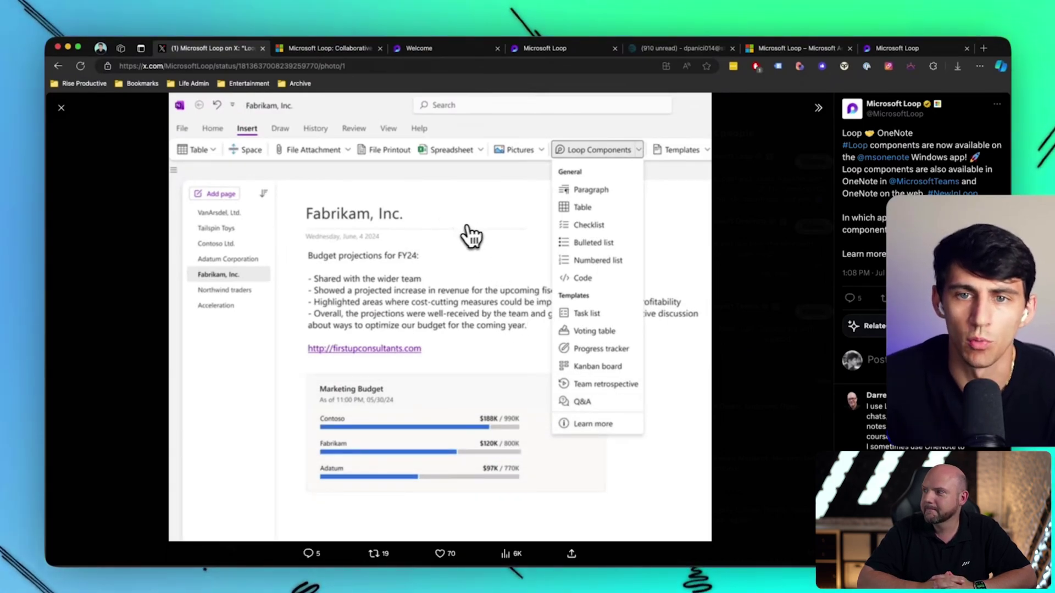
# - Close the screenshot and open the Check the Basics page in Loop
pyautogui.click(61, 110)
pyautogui.click(595, 48)
pyautogui.click(448, 46)
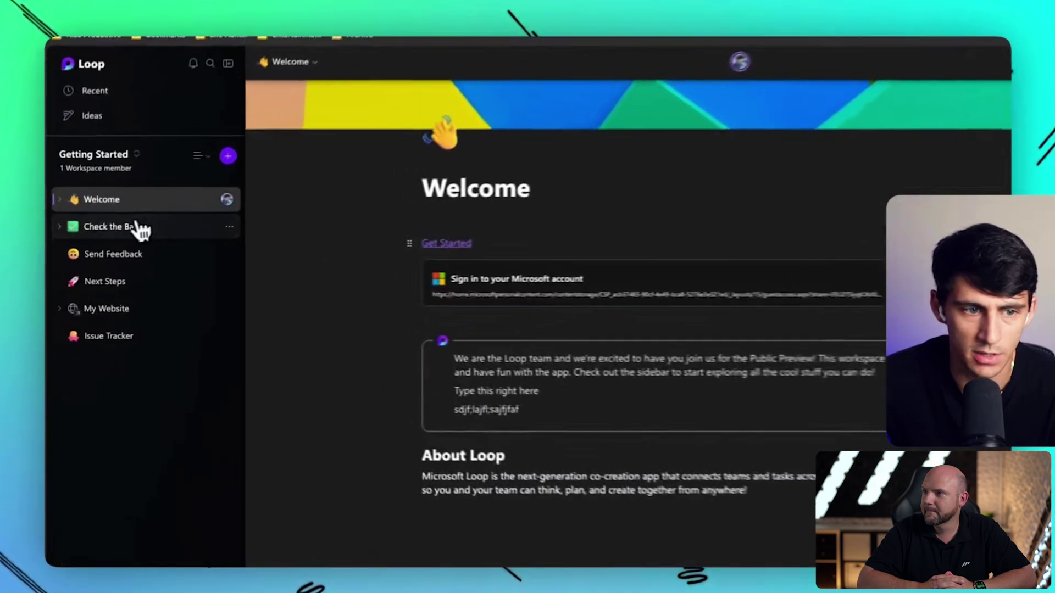
pyautogui.click(140, 230)
# - Browse the / insert menu on a new line below the checklist, then return to the X post
pyautogui.scroll(-5, 467, 330)
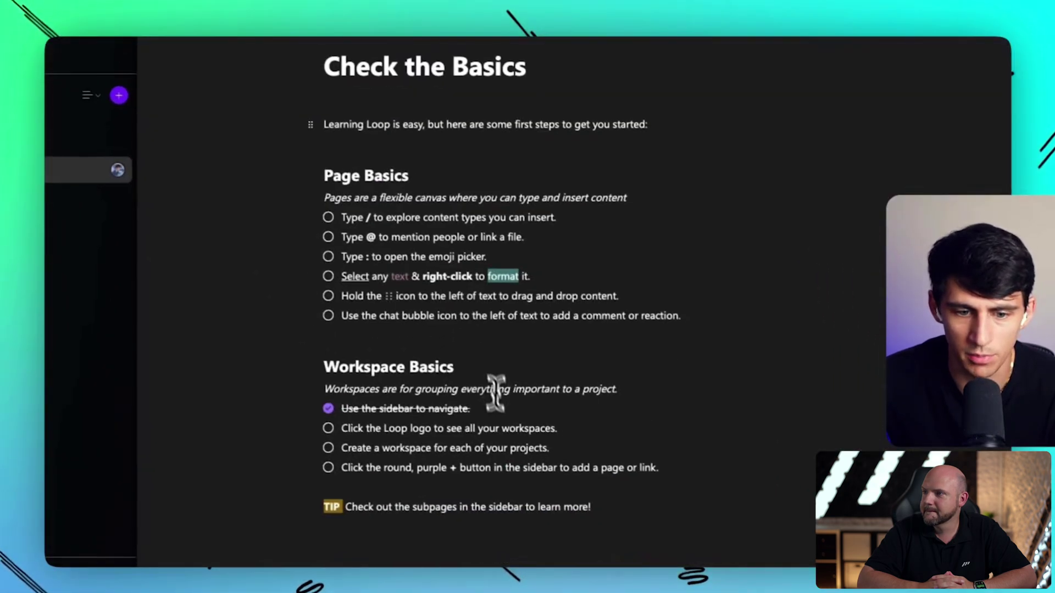
pyautogui.press('Return')
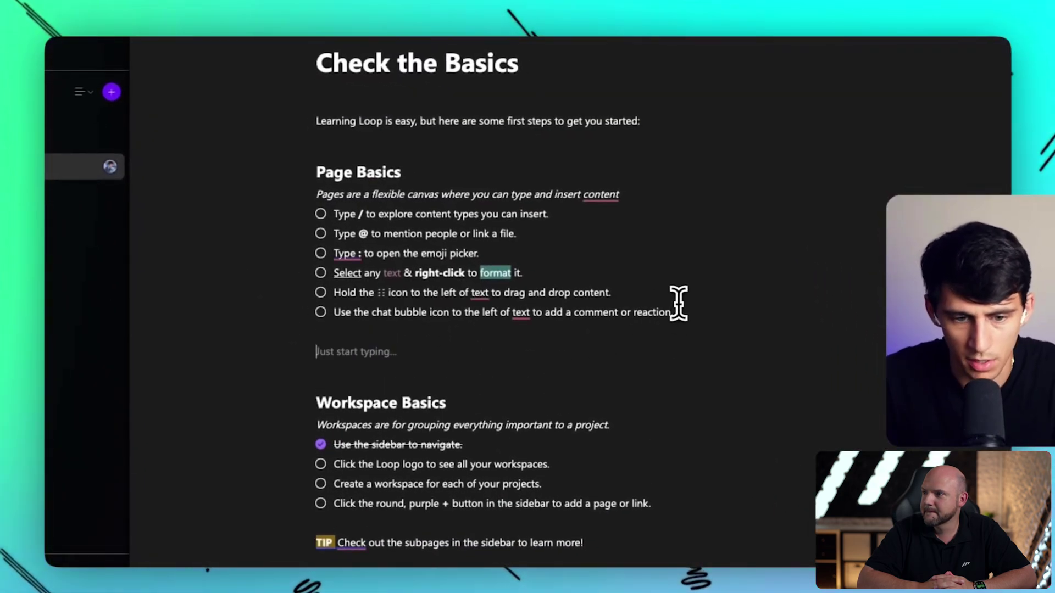
pyautogui.write('/')
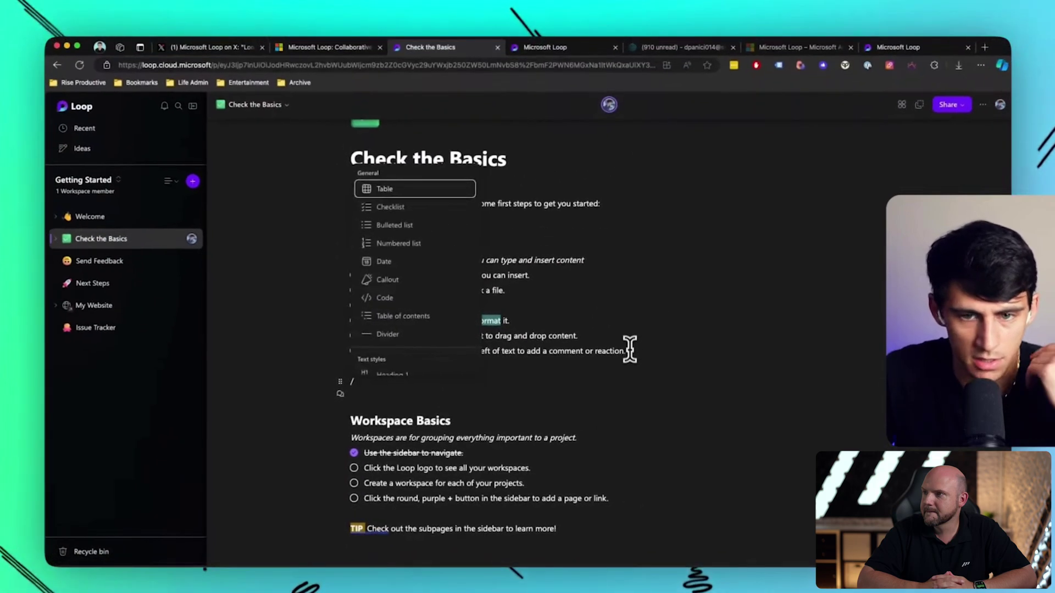
pyautogui.press('BackSpace')
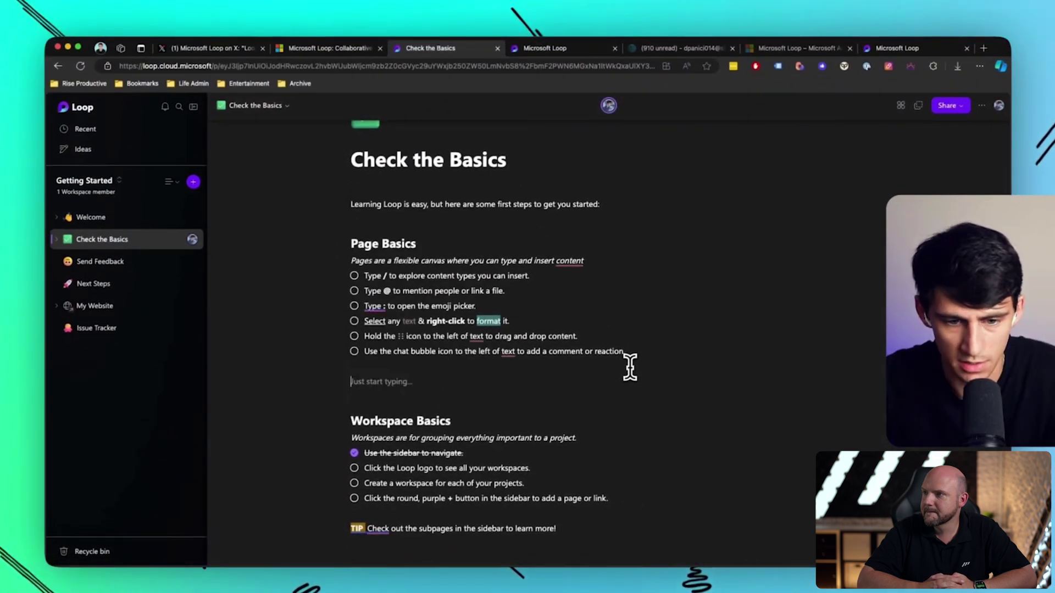
pyautogui.write('/')
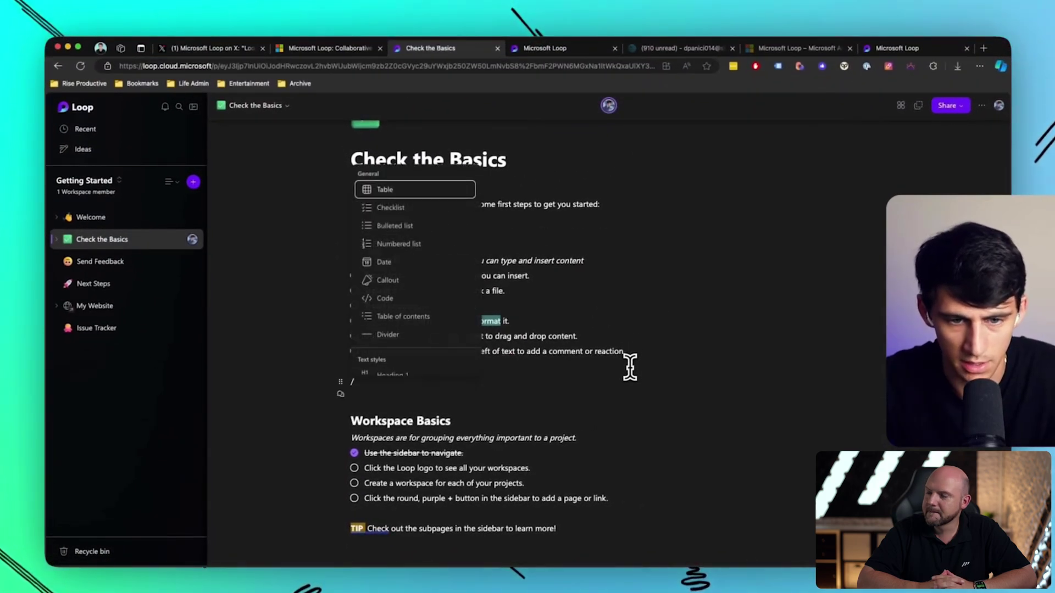
pyautogui.scroll(-5, 394, 294)
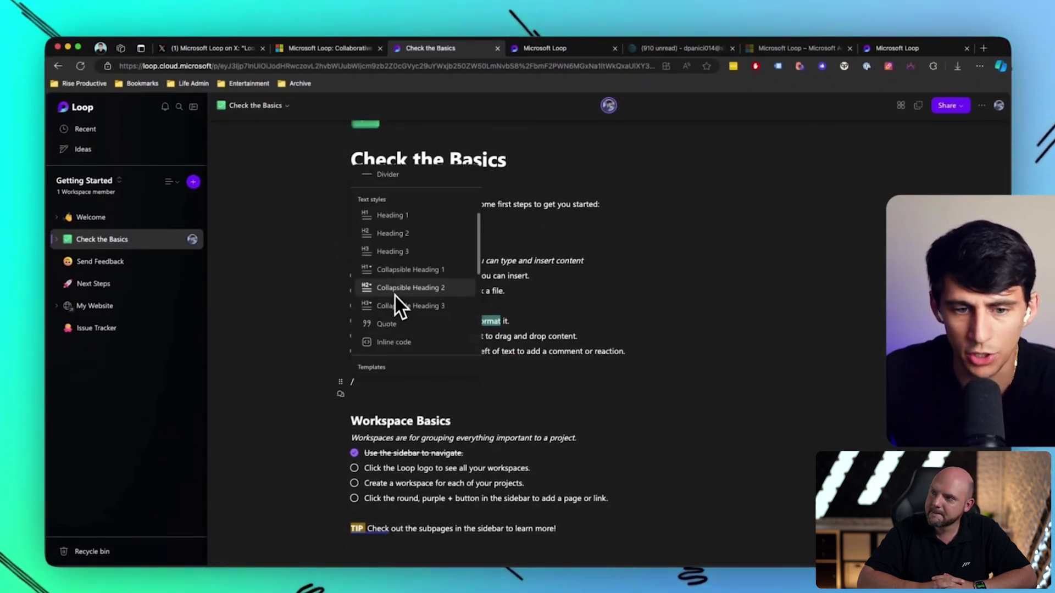
pyautogui.scroll(-6, 399, 314)
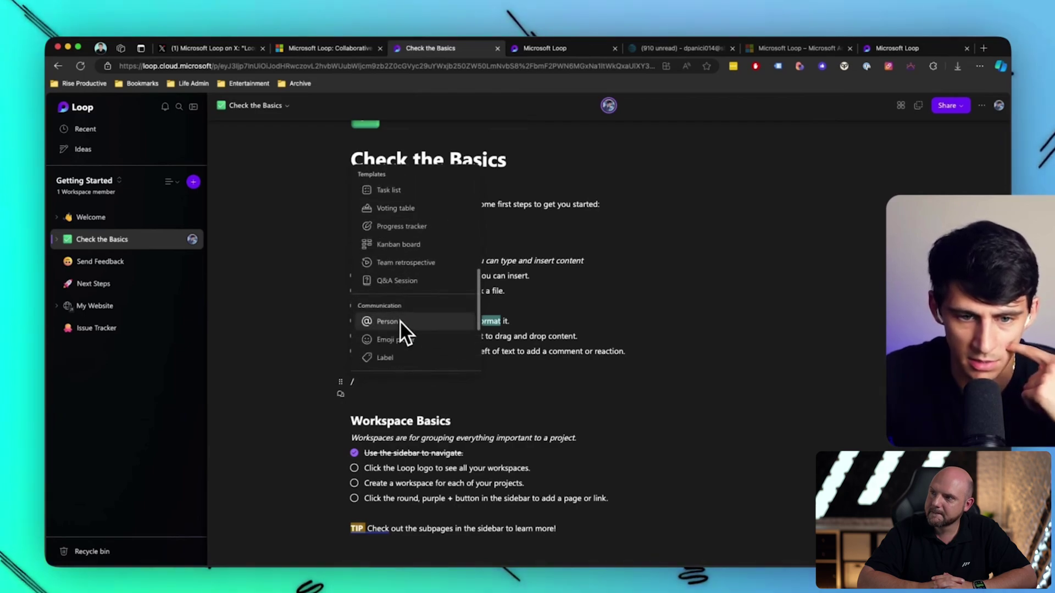
pyautogui.scroll(5, 404, 331)
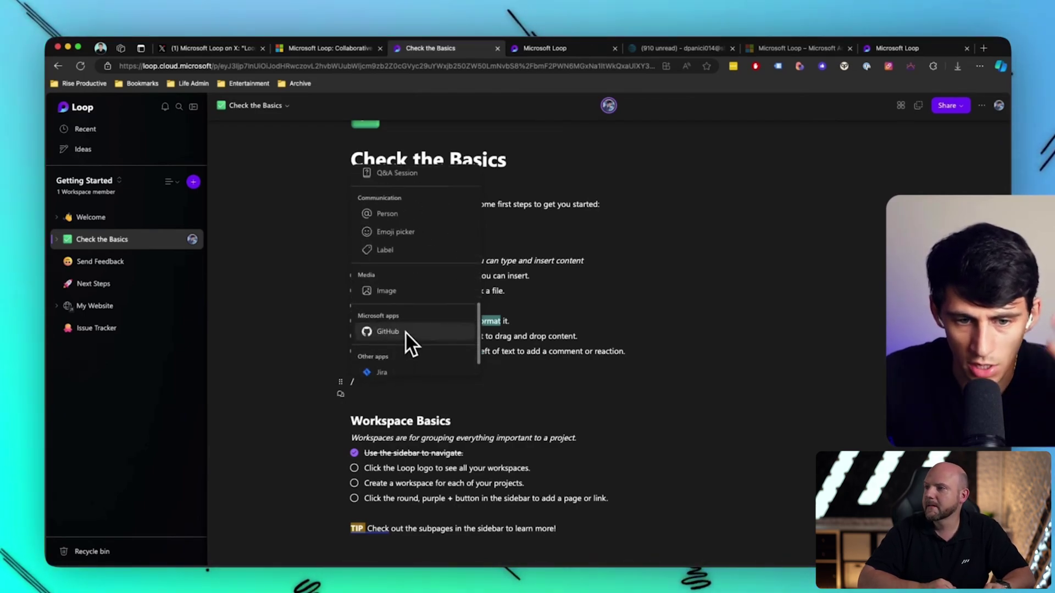
pyautogui.scroll(2, 404, 328)
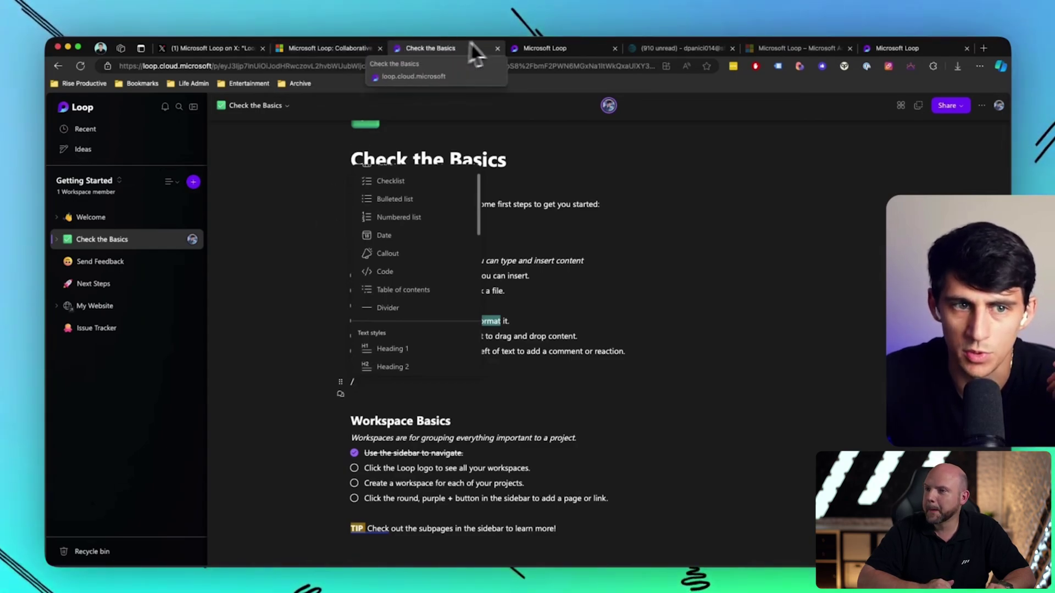
pyautogui.click(193, 50)
# - Back on the Microsoft Loop timeline, play the Copilot demo video full screen, then exit it
pyautogui.scroll(-5, 535, 400)
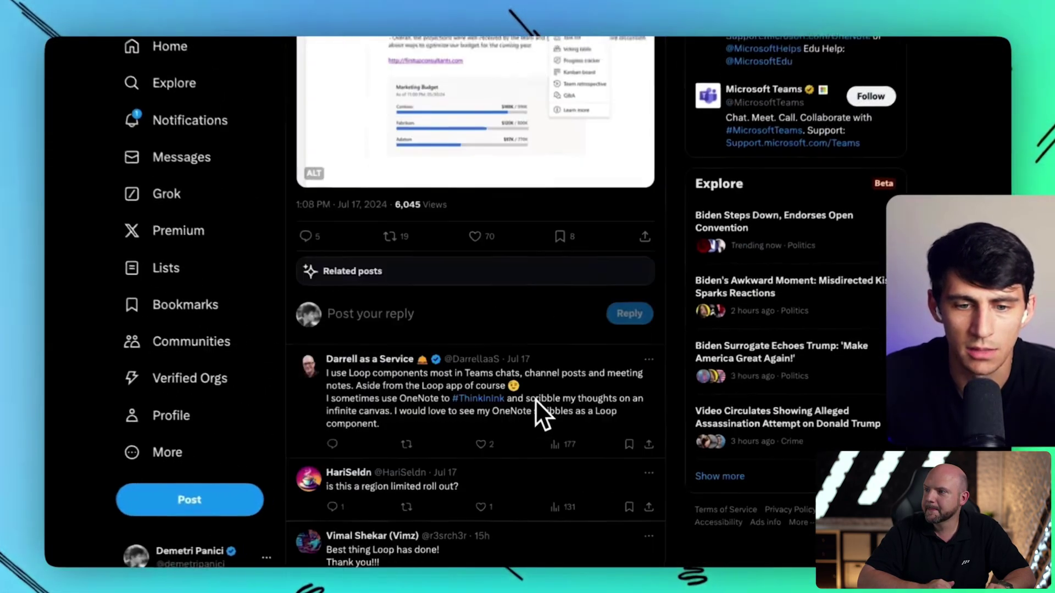
pyautogui.press('super+bracketleft')
pyautogui.scroll(-5, 565, 365)
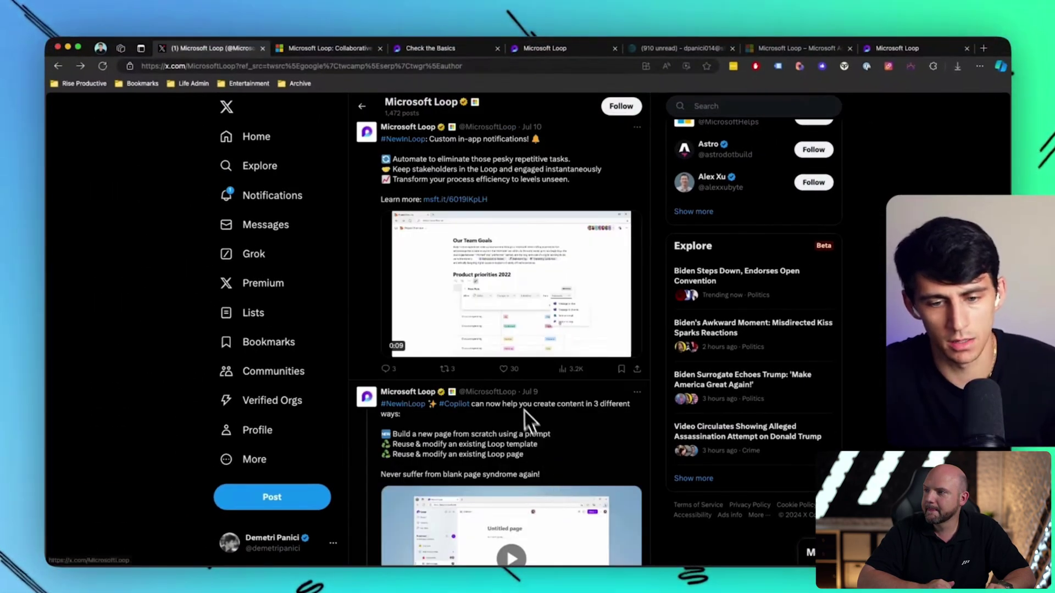
pyautogui.scroll(-2, 519, 404)
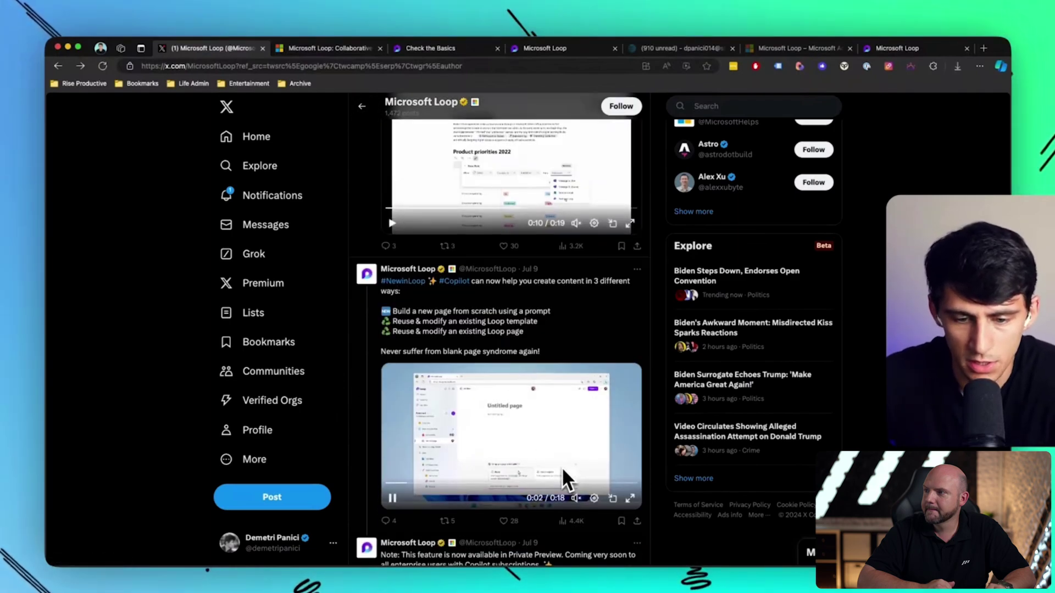
pyautogui.click(630, 511)
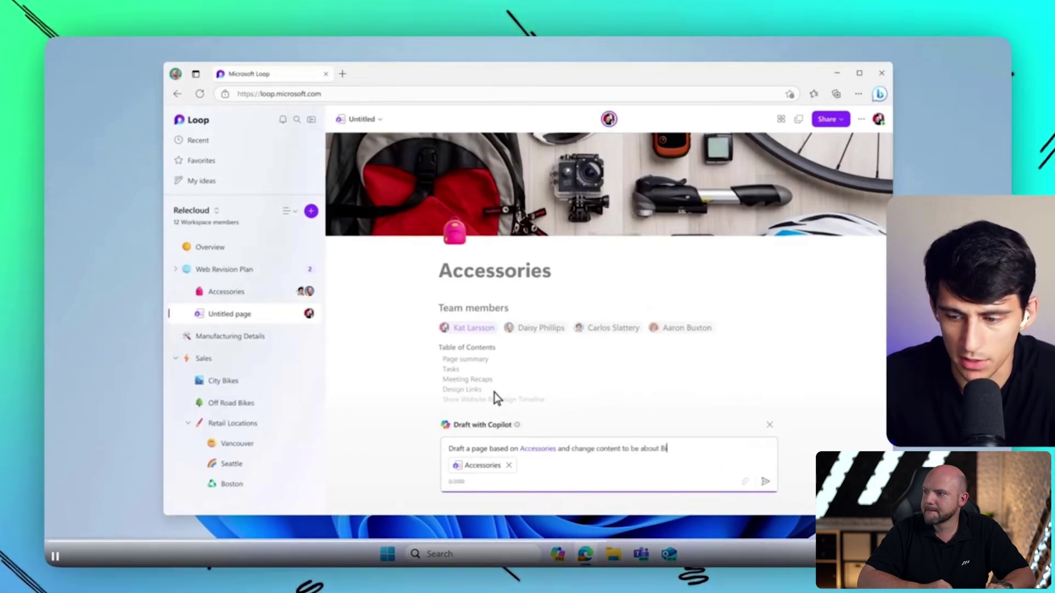
pyautogui.press('Escape')
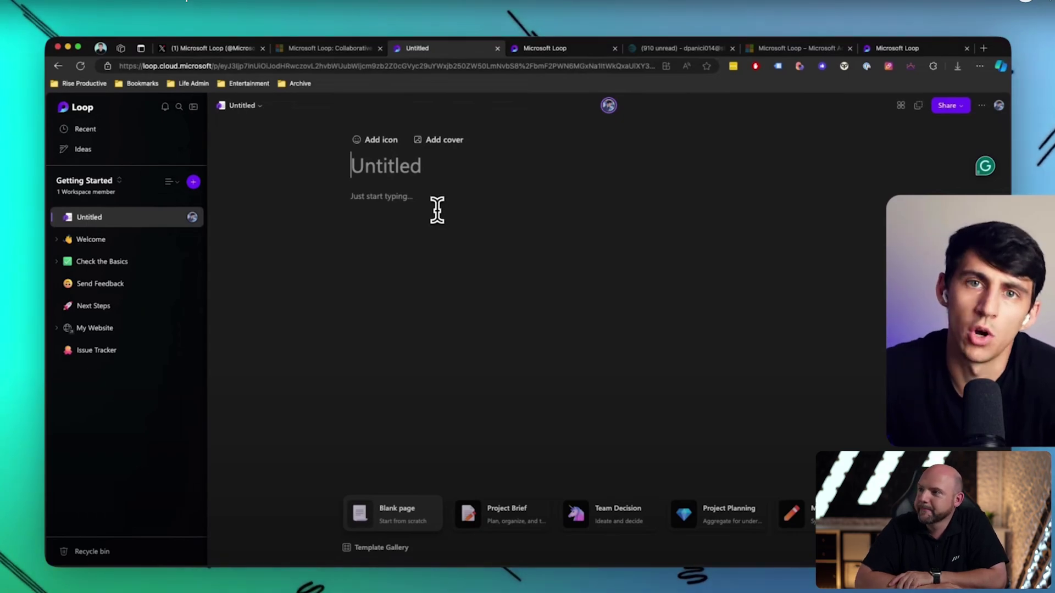
# - Try the /ai and /co insert searches on the blank page, then clear them
pyautogui.click(437, 210)
pyautogui.write('/ai')
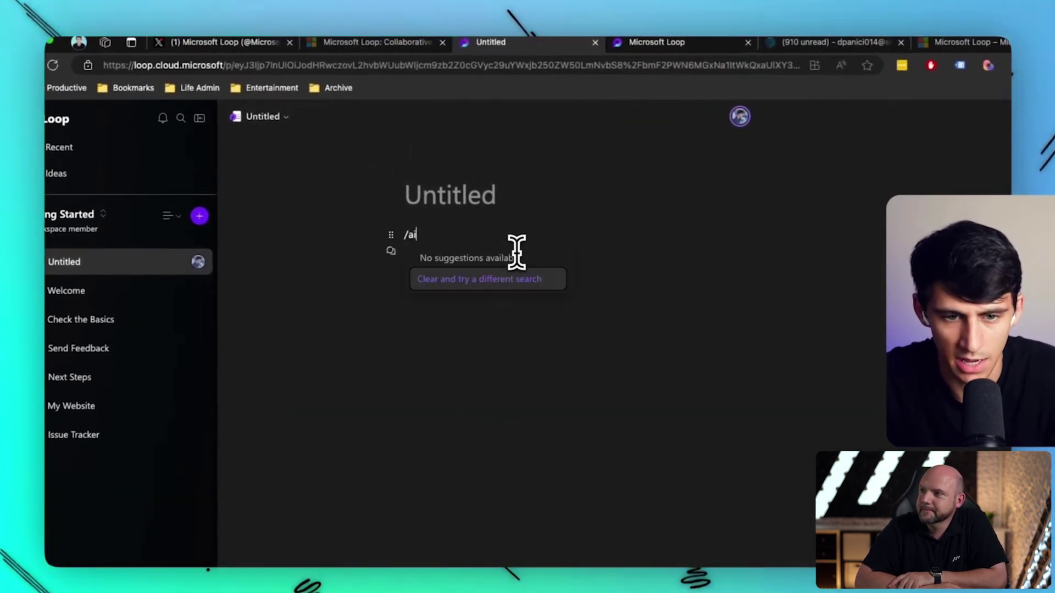
pyautogui.press('BackSpace')
pyautogui.press('BackSpace')
pyautogui.write('co')
pyautogui.press('BackSpace')
pyautogui.press('BackSpace')
pyautogui.press('BackSpace')
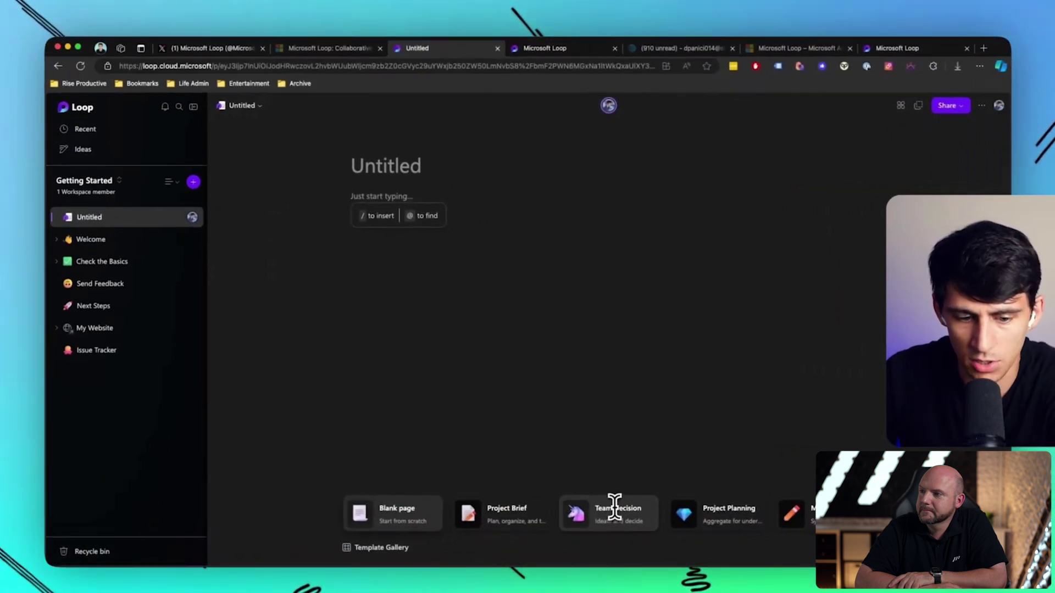
# - Browse the full template gallery, then close it
pyautogui.click(374, 547)
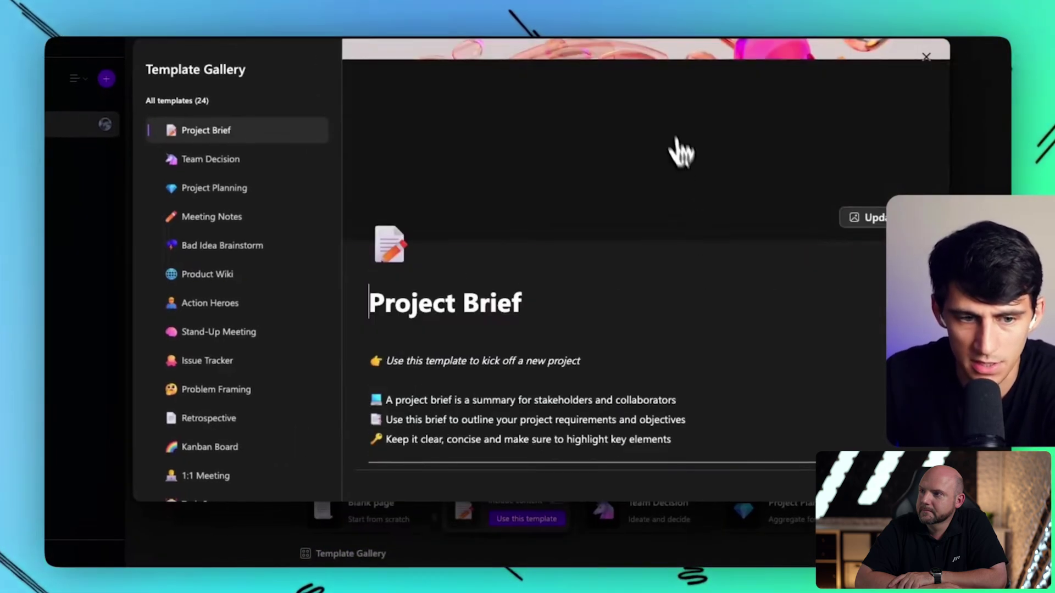
pyautogui.scroll(-5, 253, 219)
pyautogui.scroll(5, 212, 224)
pyautogui.press('Escape')
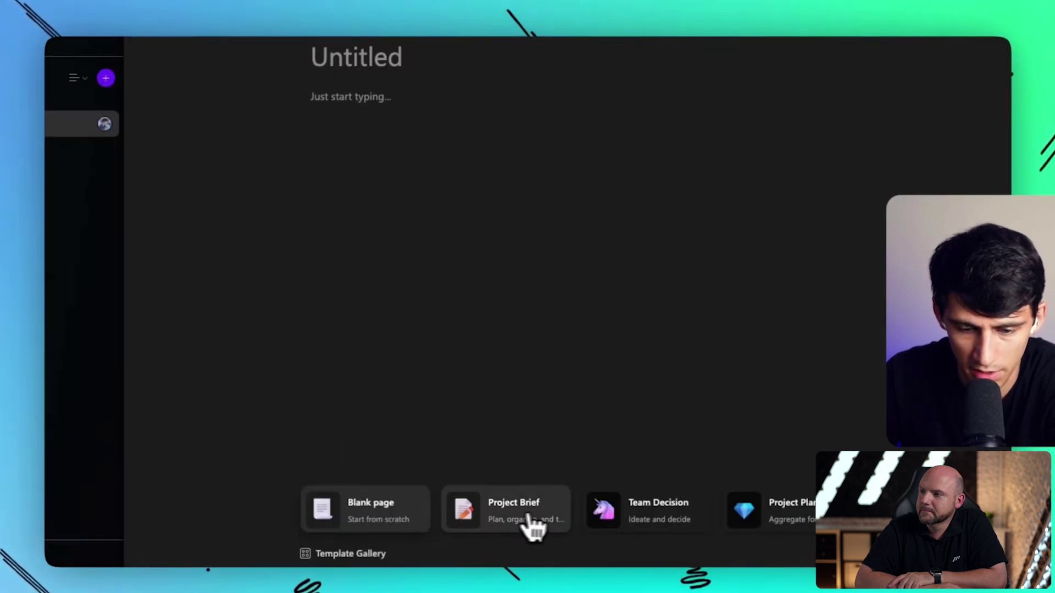
# - Preview the Project Brief template, toggling its sample content on and off
pyautogui.moveTo(532, 510)
pyautogui.scroll(-5, 535, 453)
pyautogui.scroll(5, 593, 209)
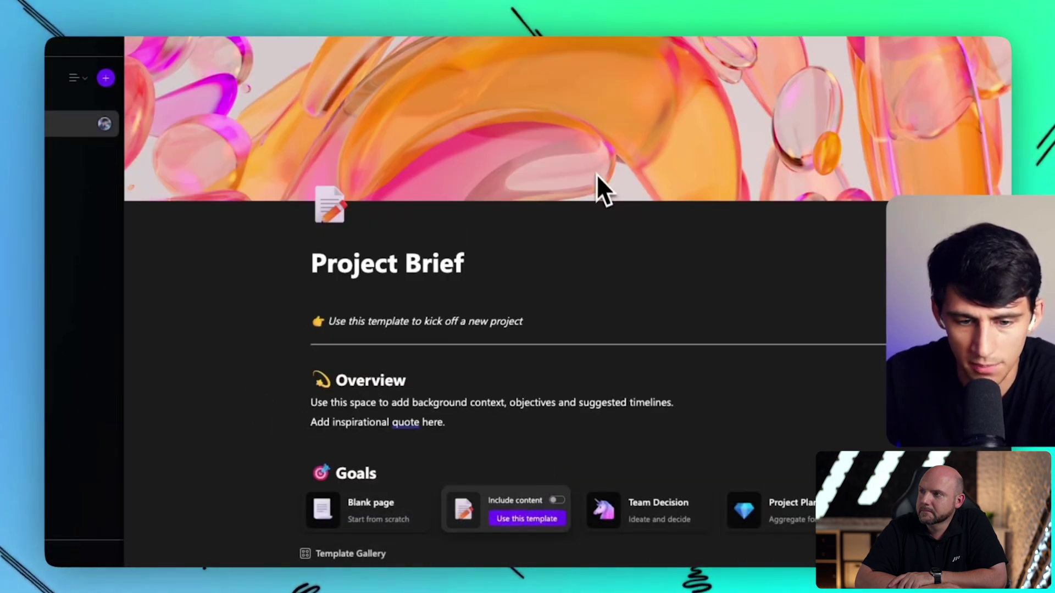
pyautogui.click(557, 501)
pyautogui.click(557, 501)
pyautogui.scroll(-4, 600, 200)
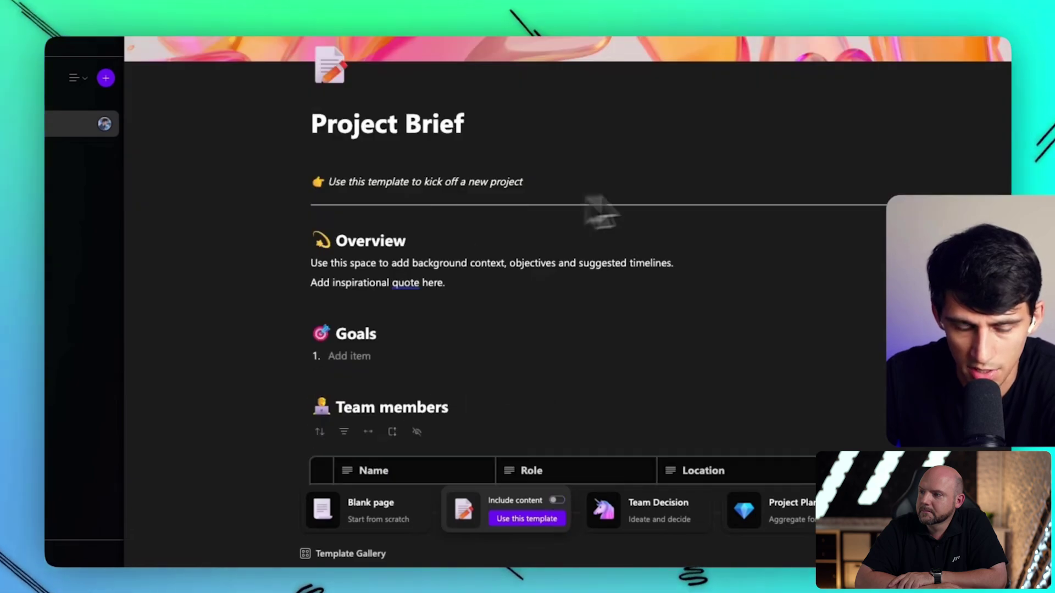
pyautogui.click(557, 501)
pyautogui.scroll(-3, 556, 357)
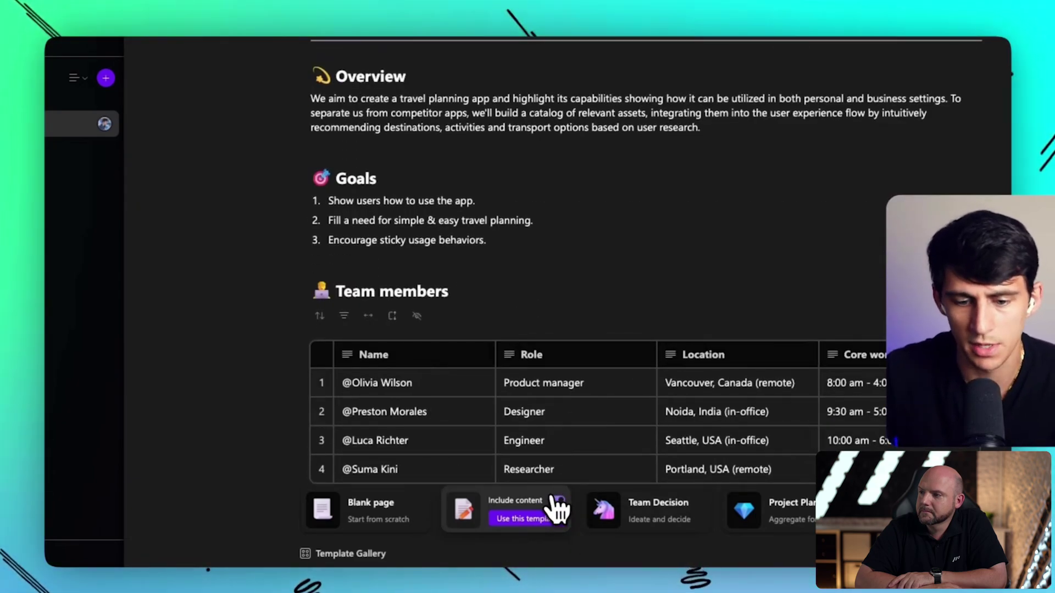
pyautogui.click(557, 502)
# - Turn on Include content and apply the Project Brief template
pyautogui.scroll(-2, 574, 355)
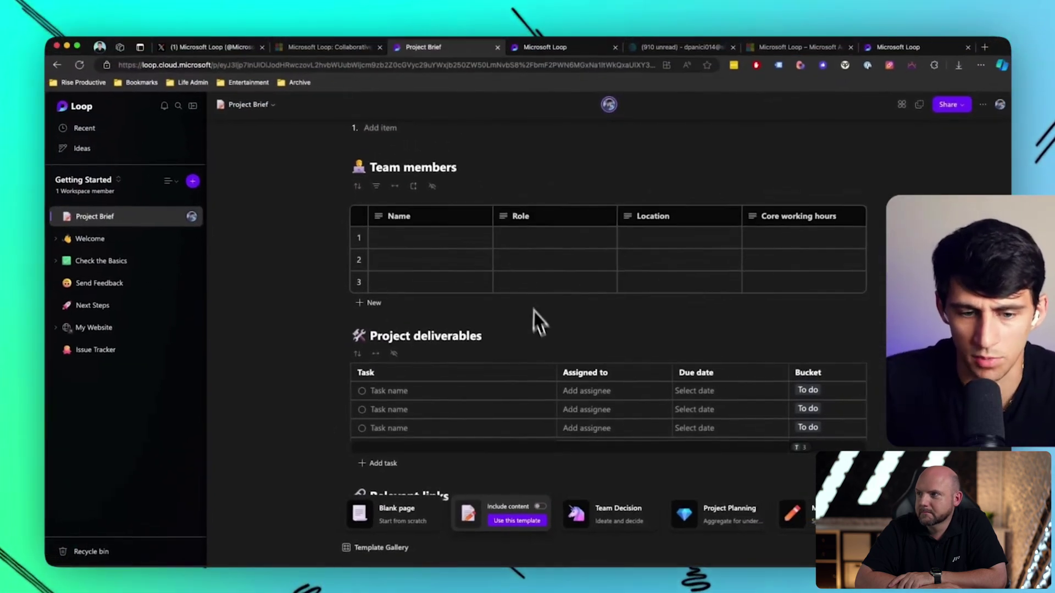
pyautogui.scroll(1, 542, 334)
pyautogui.scroll(-1, 539, 332)
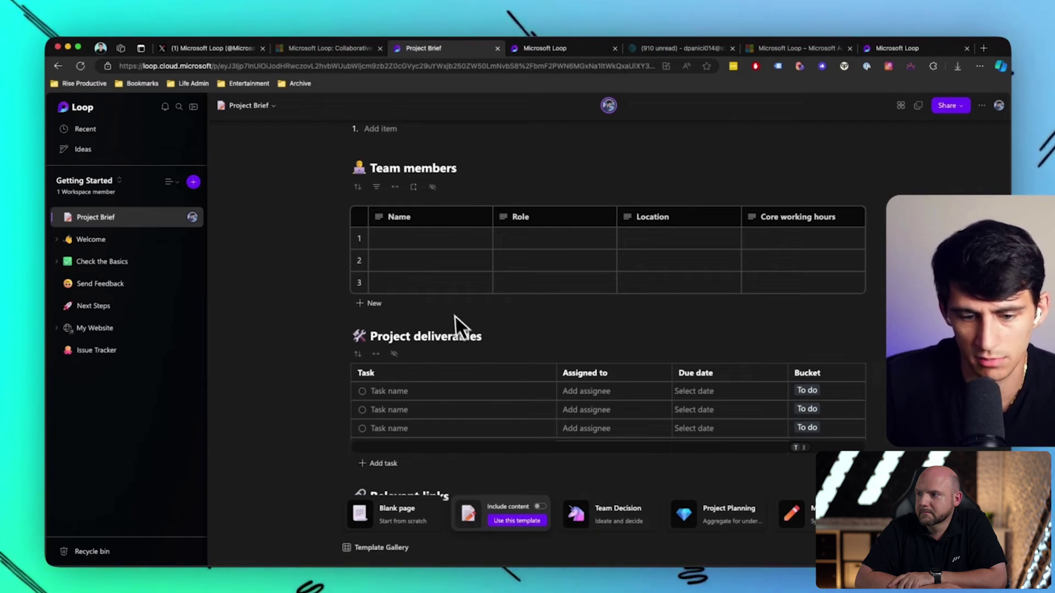
pyautogui.click(538, 508)
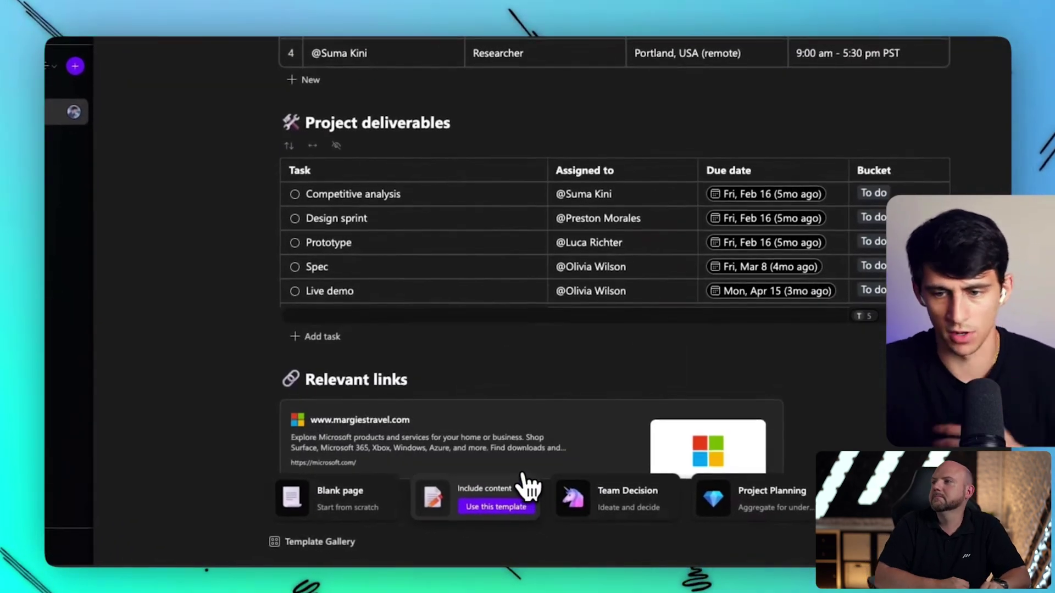
pyautogui.scroll(4, 486, 401)
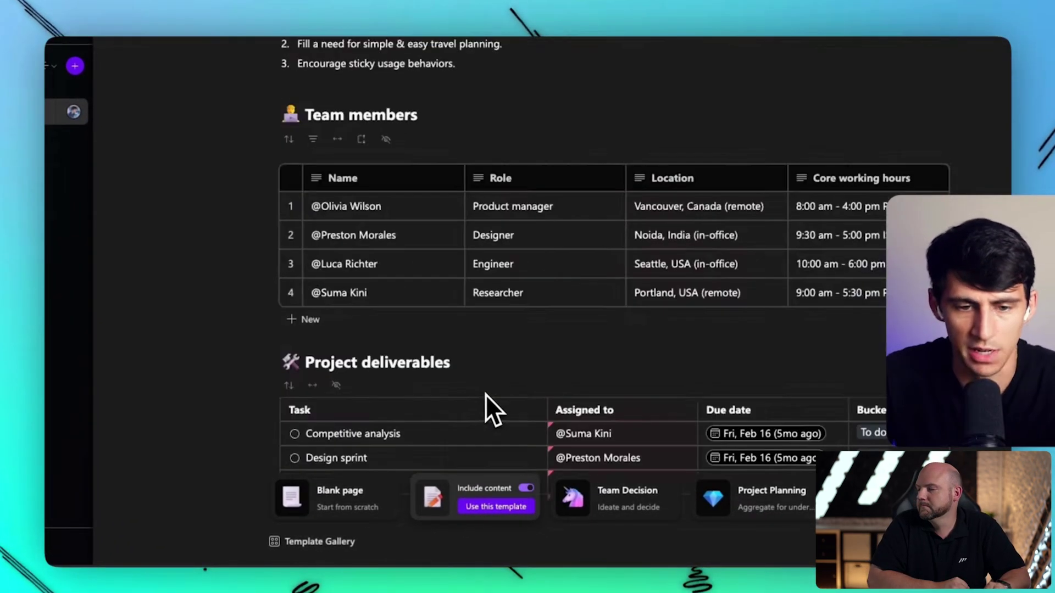
pyautogui.scroll(-4, 485, 393)
pyautogui.click(495, 508)
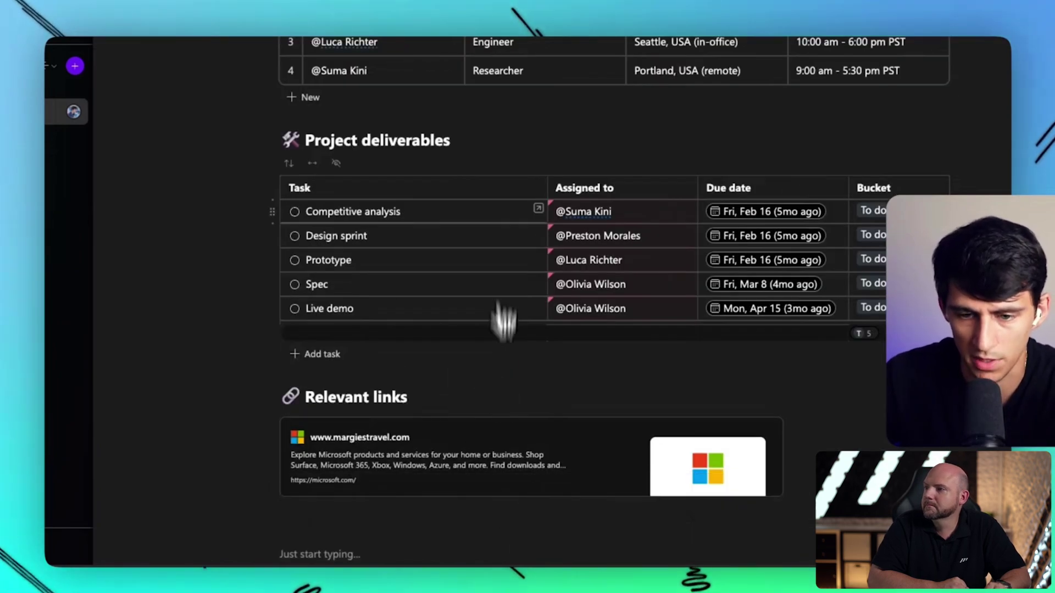
# - Set the Team members table's row height to Short
pyautogui.scroll(3, 505, 231)
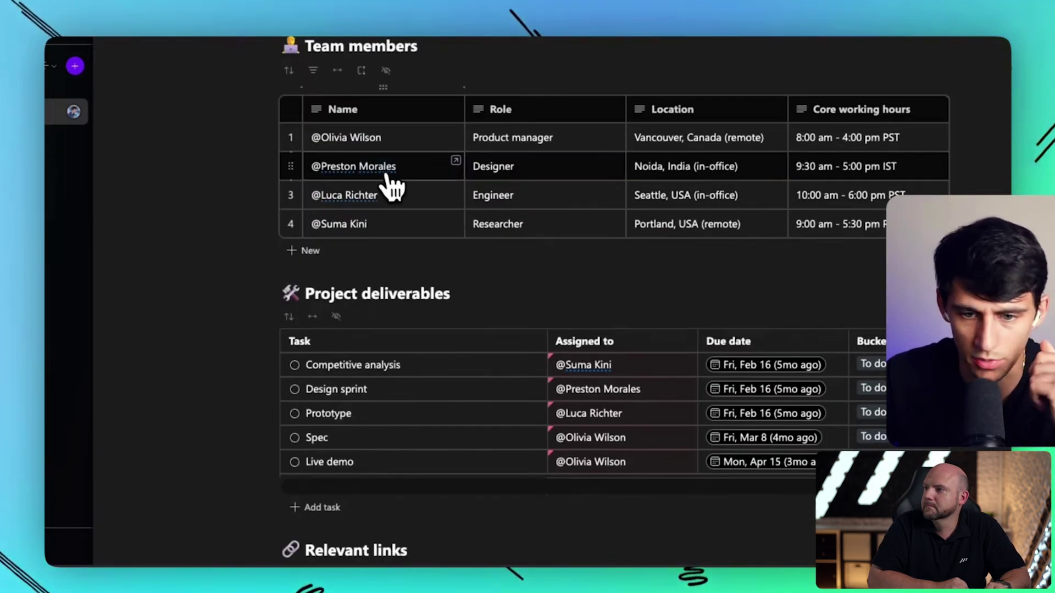
pyautogui.click(364, 227)
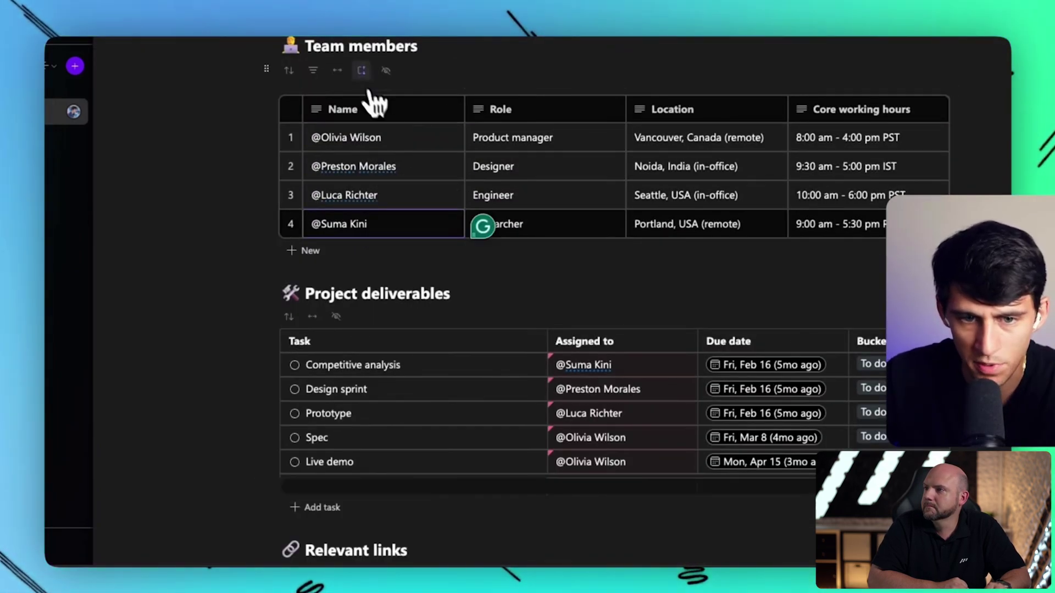
pyautogui.click(362, 70)
pyautogui.click(362, 71)
pyautogui.click(363, 73)
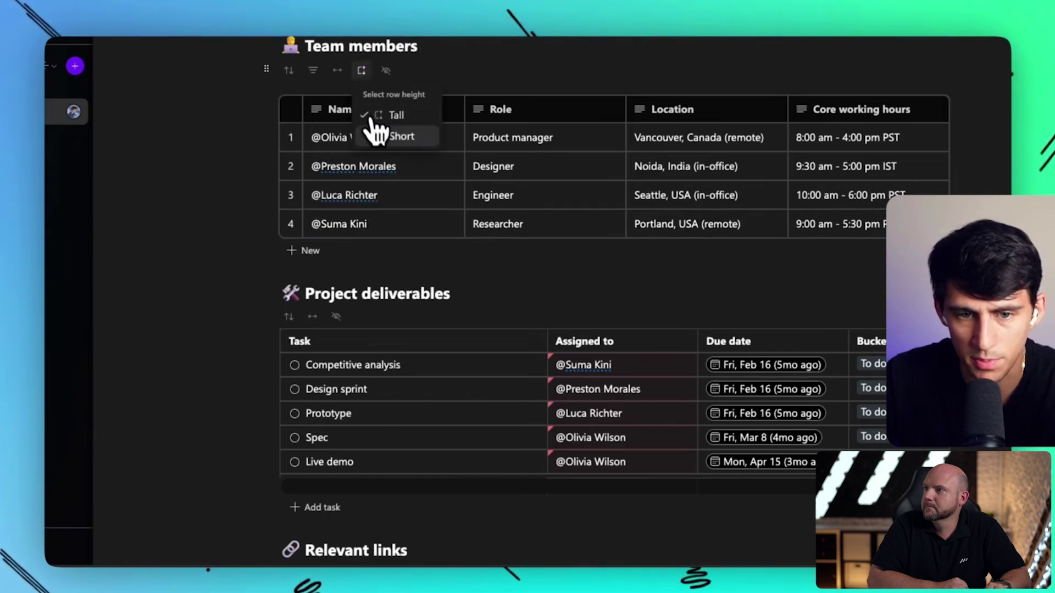
pyautogui.click(378, 135)
pyautogui.click(362, 70)
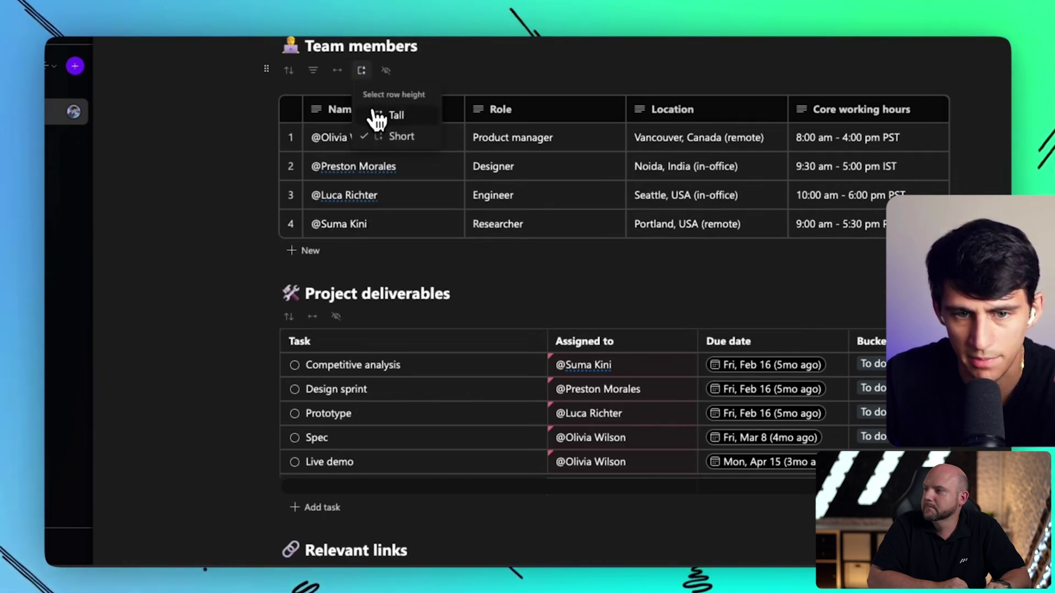
pyautogui.click(361, 70)
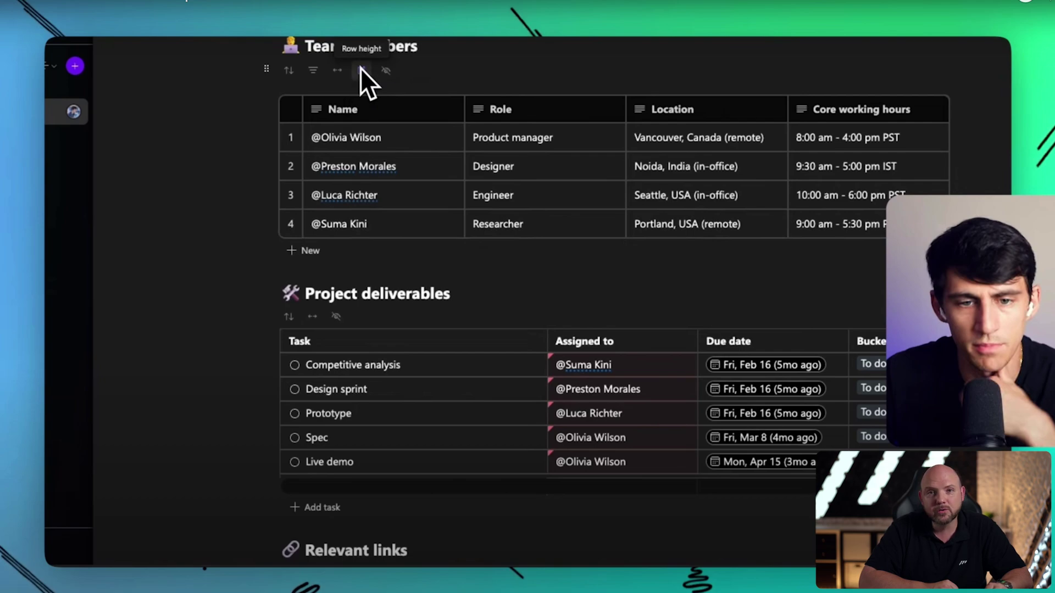
# - Confirm the Short row height, then select the first row and the second member's name cell
pyautogui.click(362, 71)
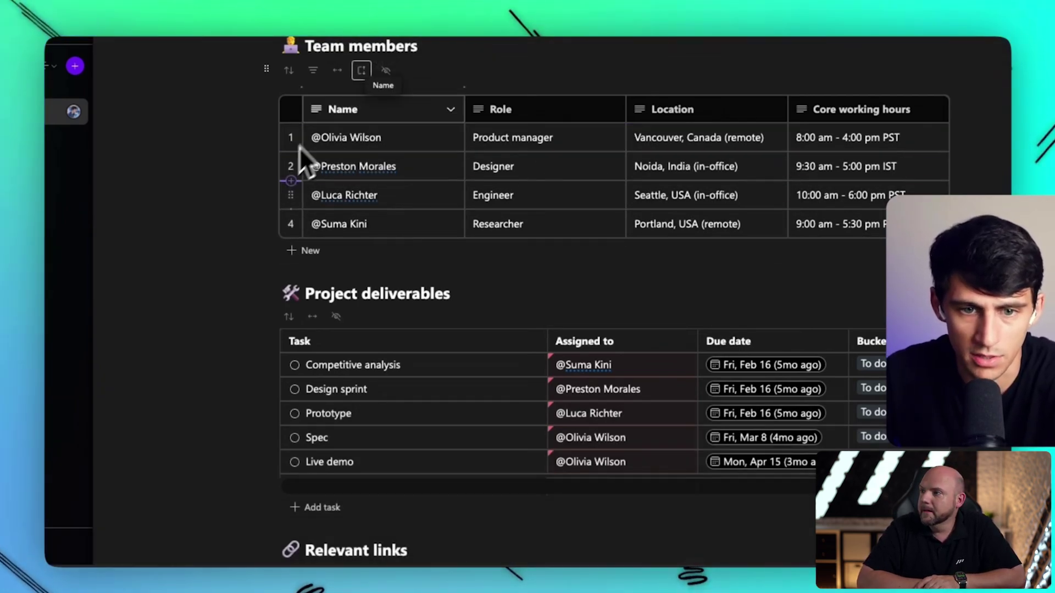
pyautogui.click(362, 71)
pyautogui.click(332, 217)
pyautogui.click(362, 72)
pyautogui.press('Escape')
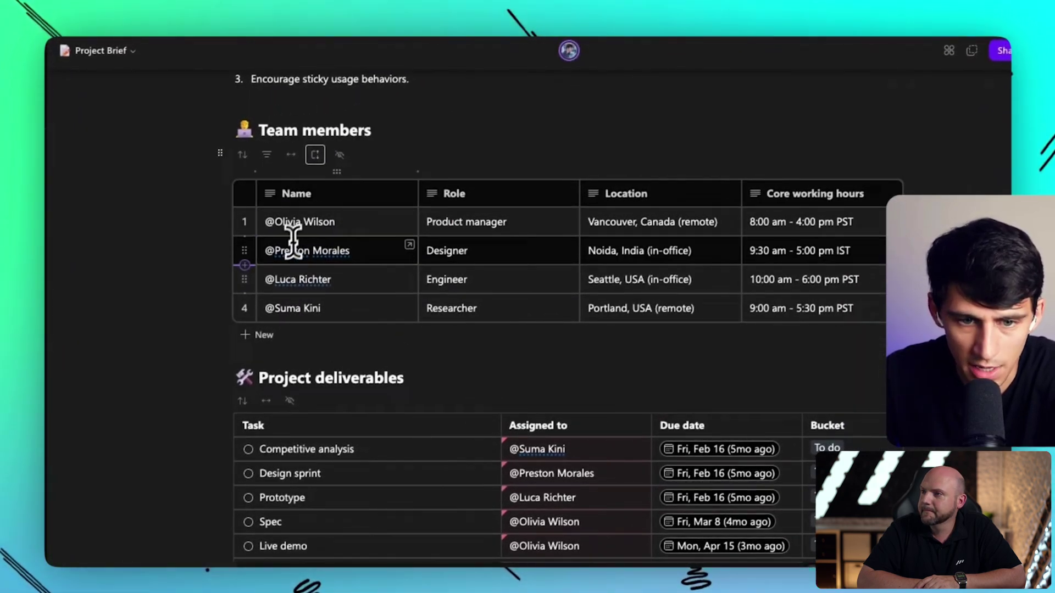
pyautogui.click(245, 222)
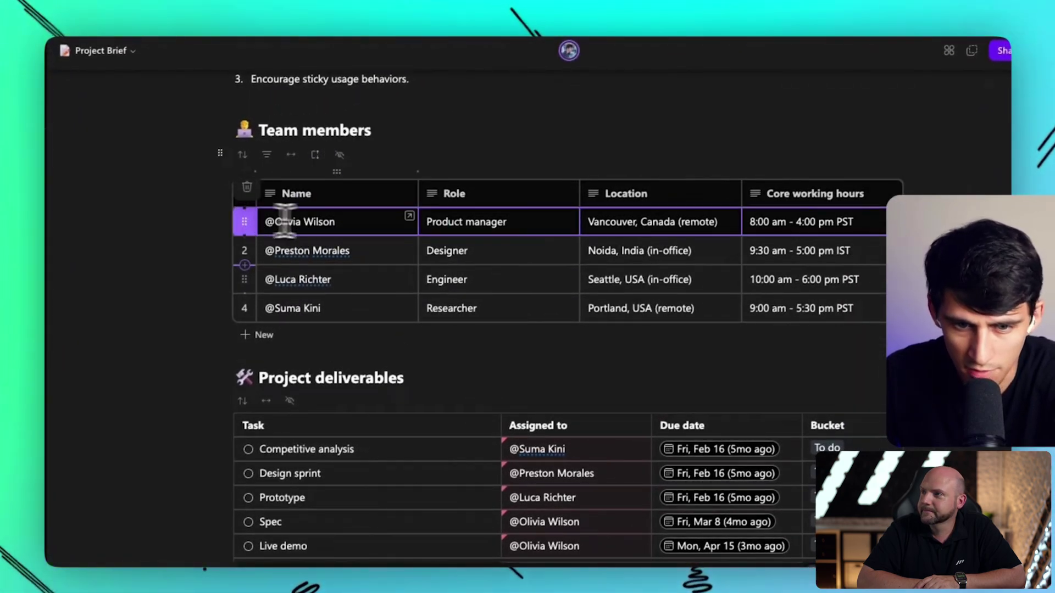
pyautogui.click(370, 248)
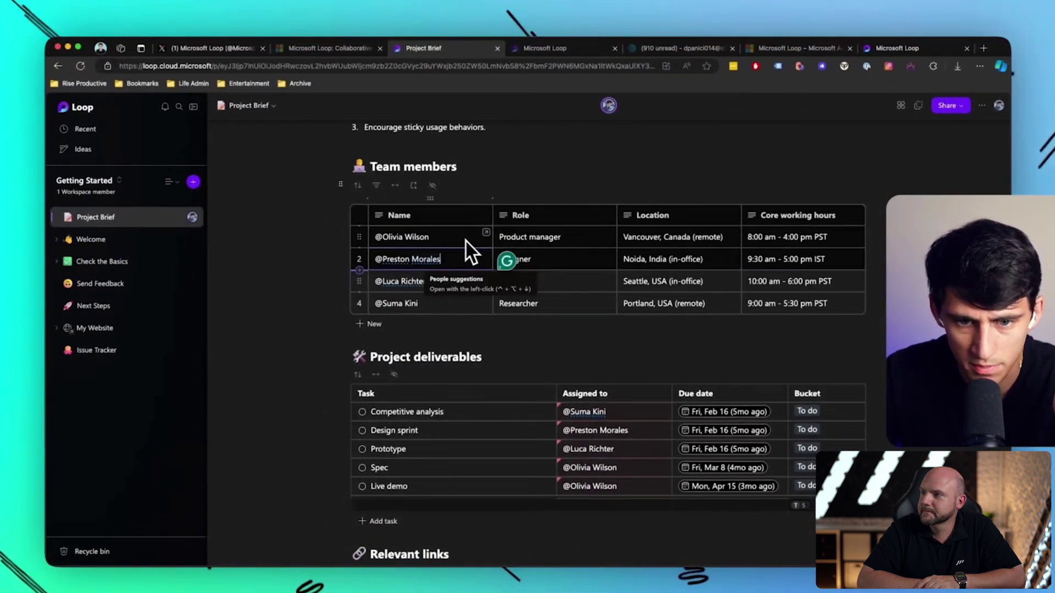
pyautogui.click(485, 233)
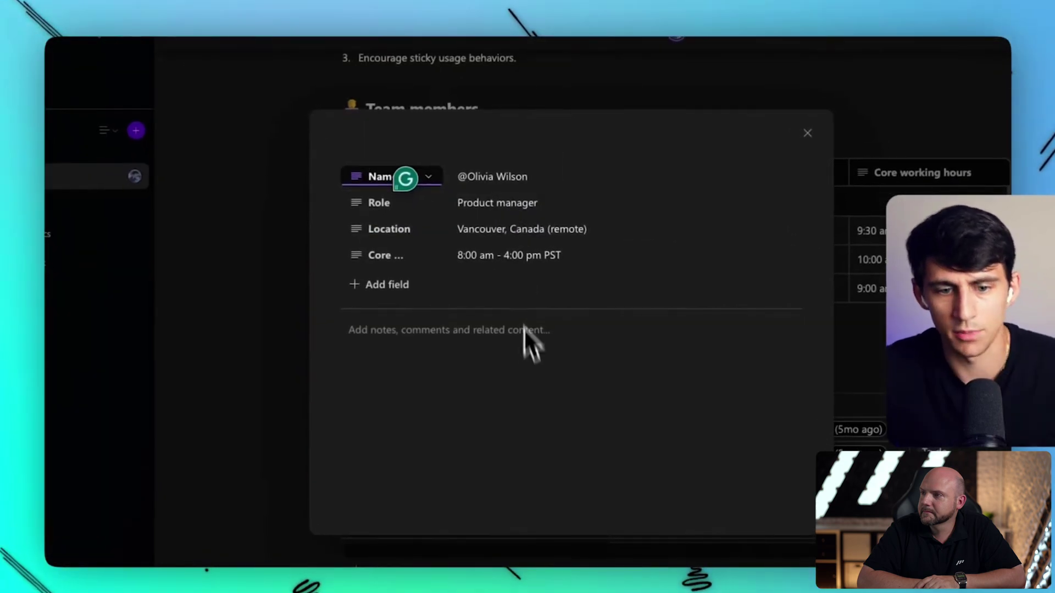
pyautogui.click(504, 336)
pyautogui.write('/')
pyautogui.press('Down')
pyautogui.press('Down')
pyautogui.press('Down')
pyautogui.scroll(-2, 440, 464)
pyautogui.scroll(2, 437, 452)
pyautogui.scroll(-3, 437, 451)
pyautogui.scroll(3, 483, 358)
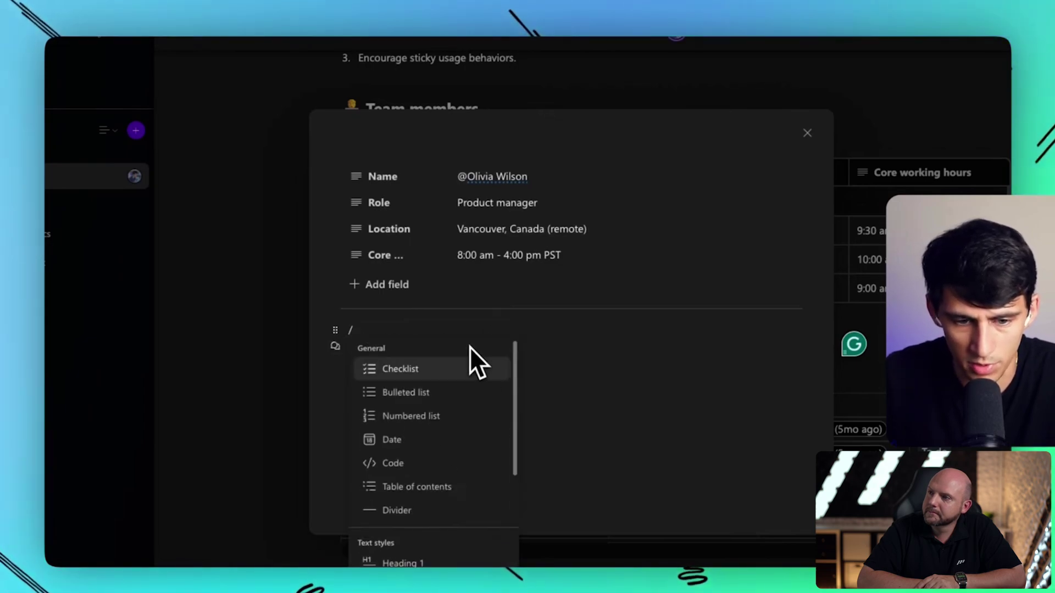
pyautogui.click(426, 440)
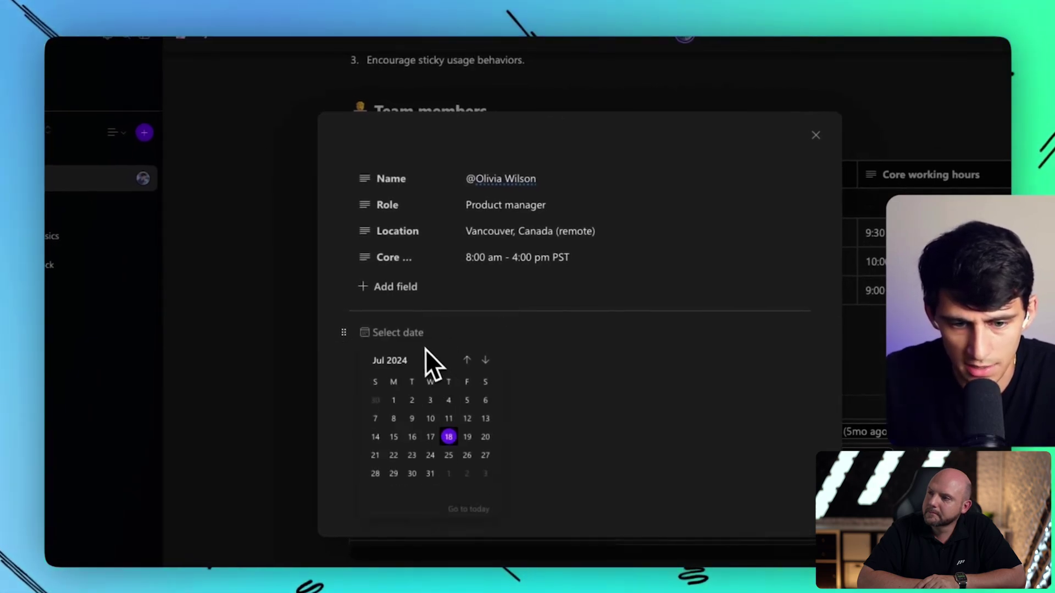
pyautogui.click(467, 437)
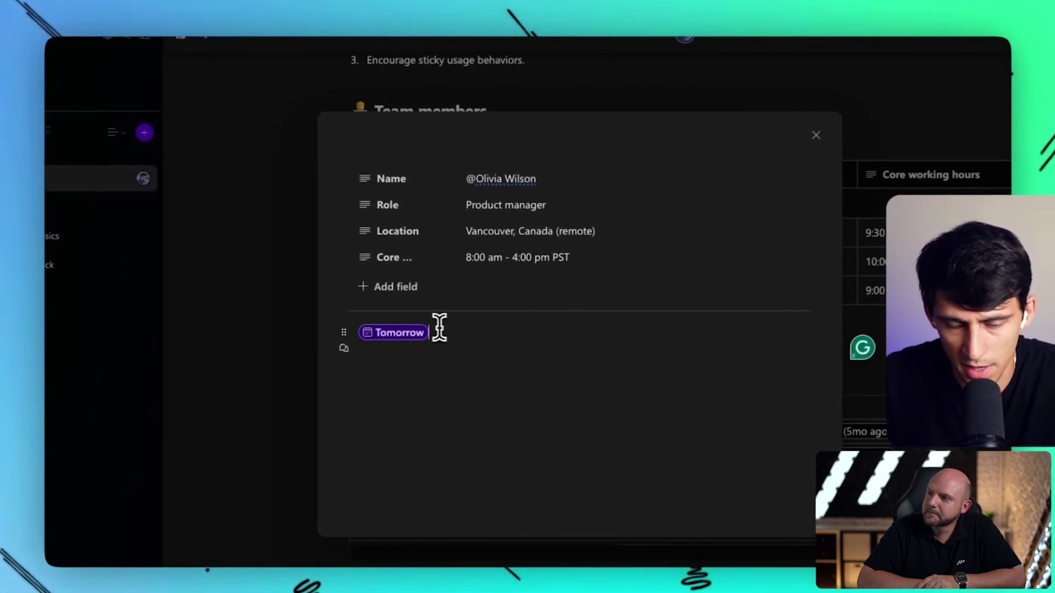
pyautogui.press('BackSpace')
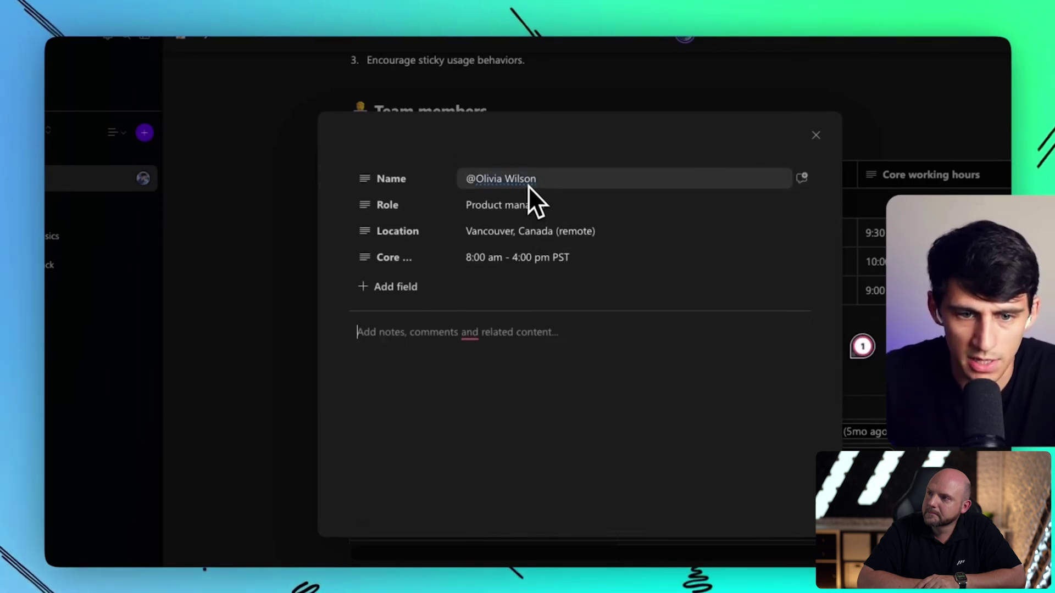
# - Add two Label fields, Column 5 and Column 6, then close the card
pyautogui.click(382, 286)
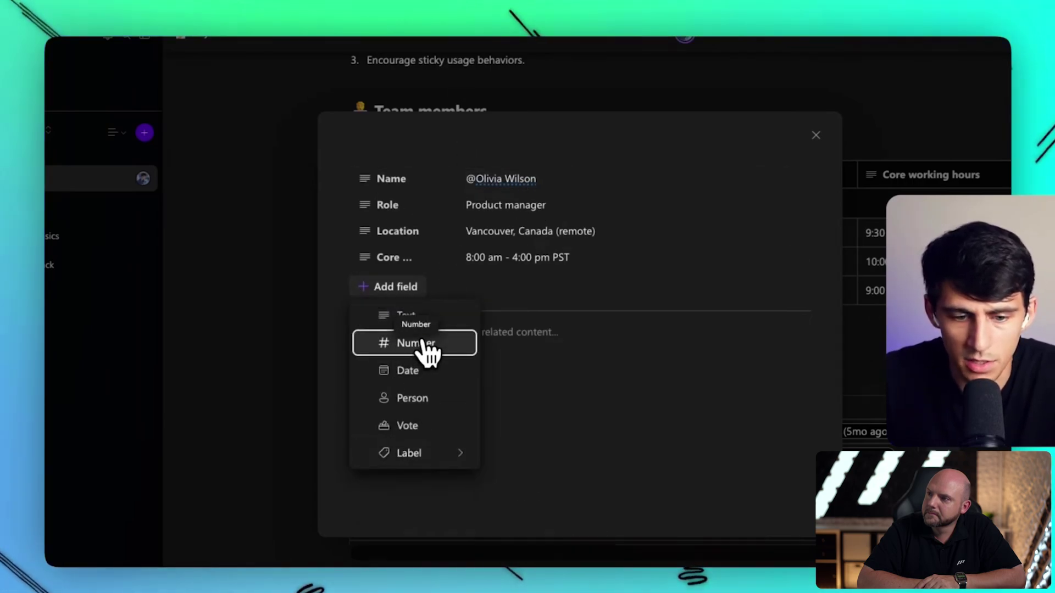
pyautogui.moveTo(469, 466)
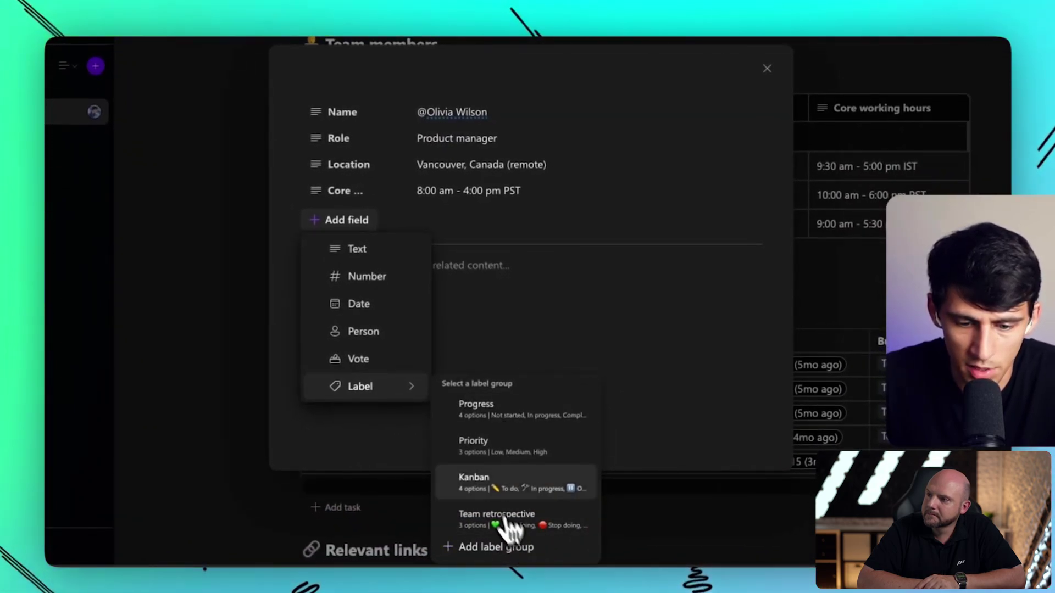
pyautogui.click(497, 459)
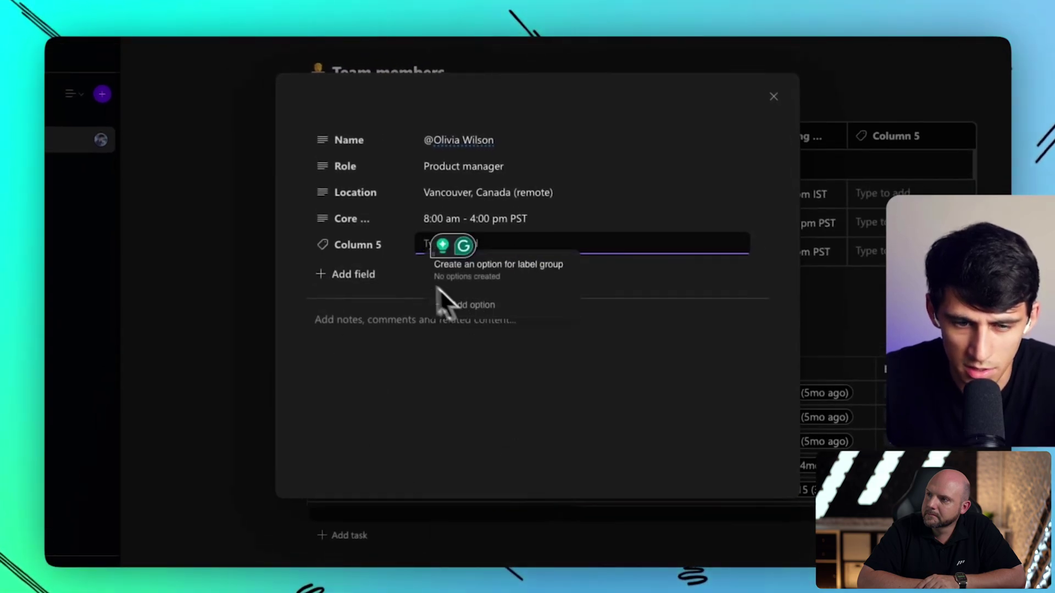
pyautogui.click(380, 246)
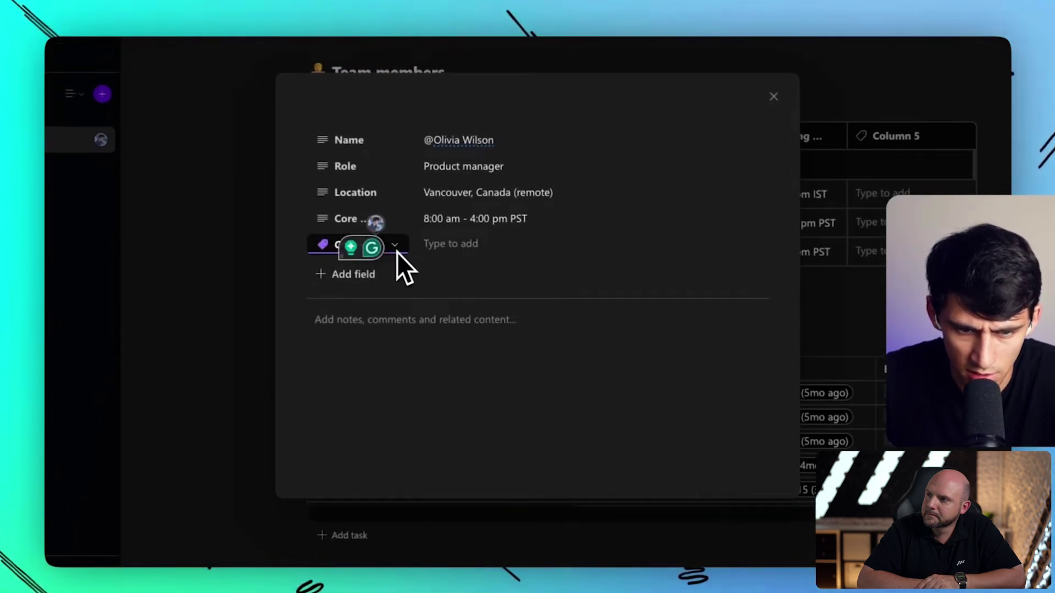
pyautogui.click(368, 279)
pyautogui.moveTo(372, 460)
pyautogui.click(497, 464)
pyautogui.click(471, 245)
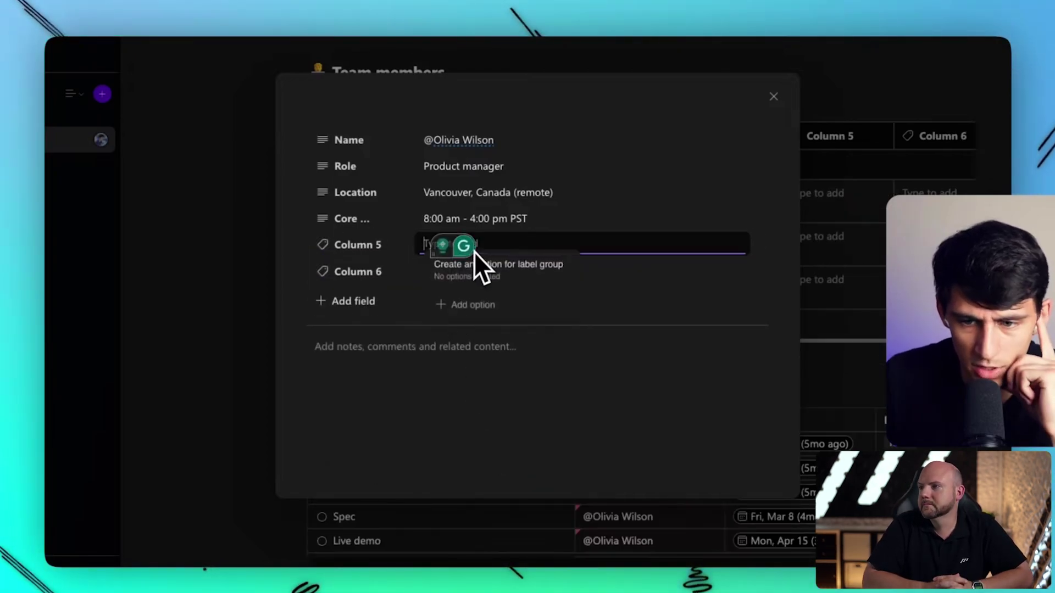
pyautogui.click(200, 212)
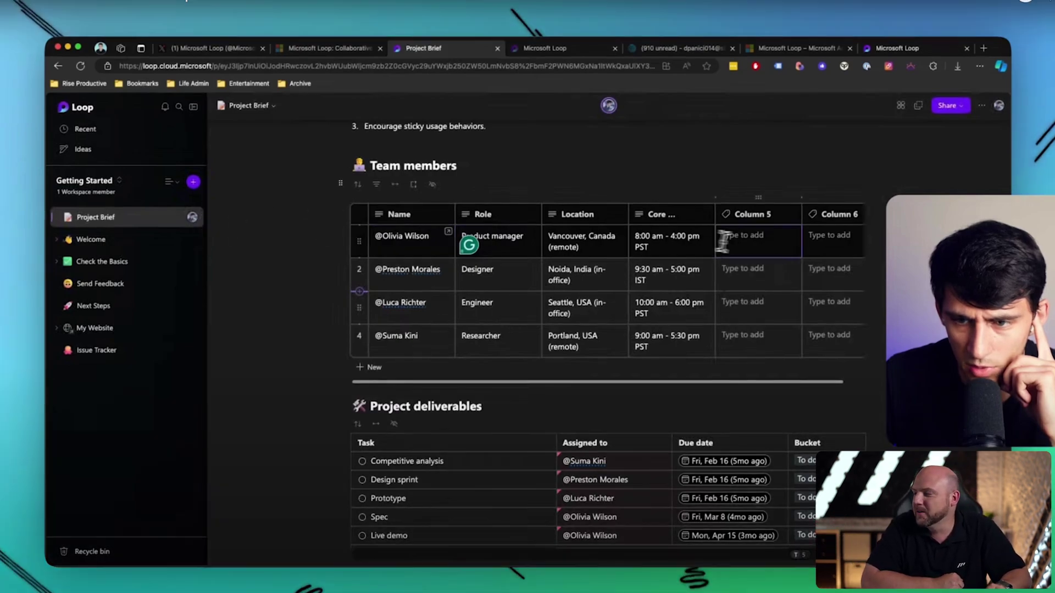
# - In Olivia Wilson's card, change Column 5 to the Priority label type
pyautogui.click(723, 237)
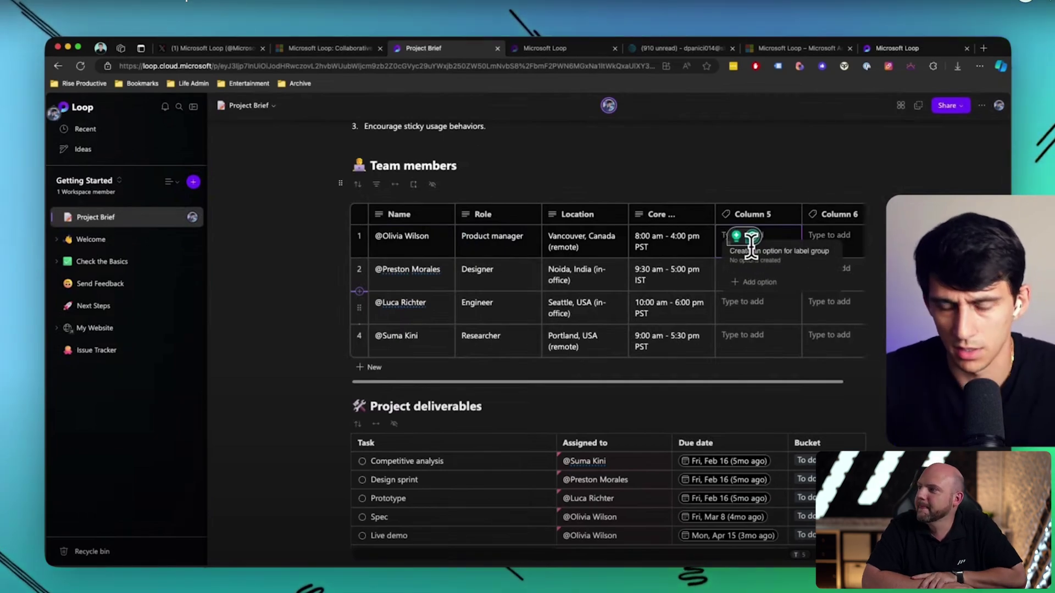
pyautogui.click(447, 237)
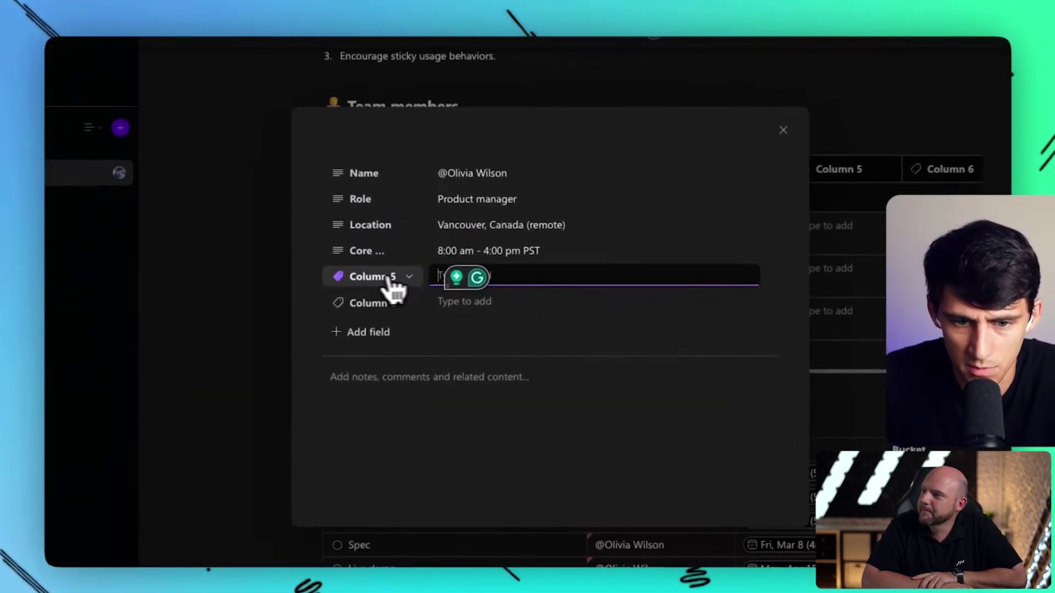
pyautogui.click(417, 300)
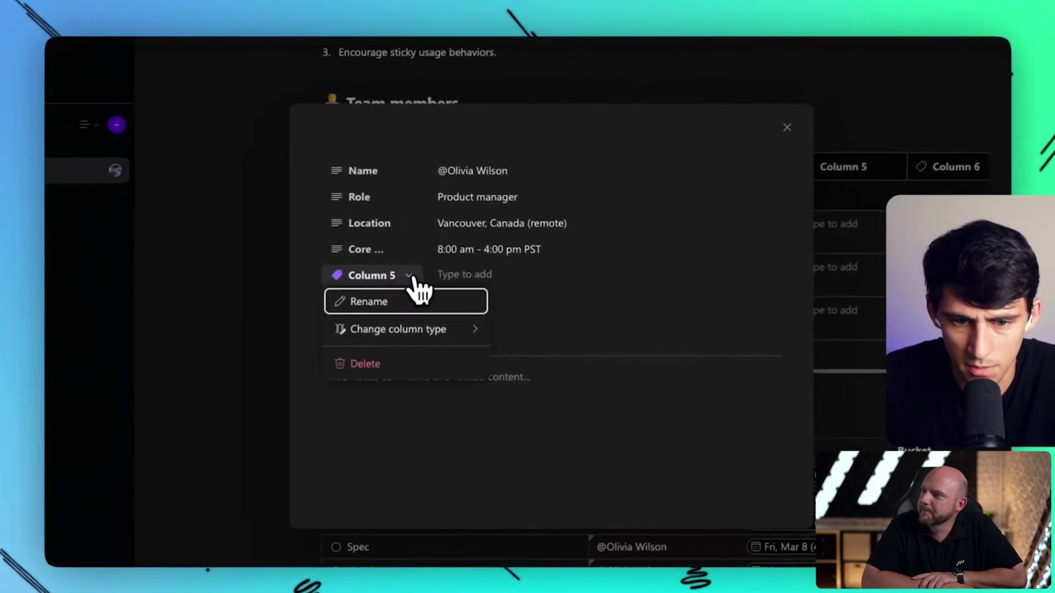
pyautogui.moveTo(406, 330)
pyautogui.moveTo(588, 506)
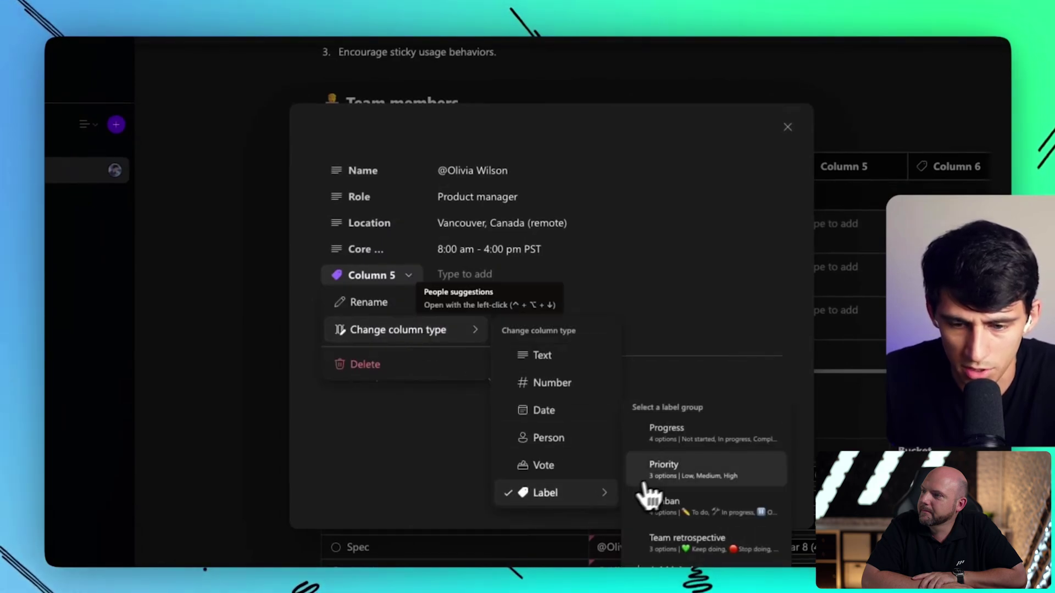
pyautogui.click(668, 470)
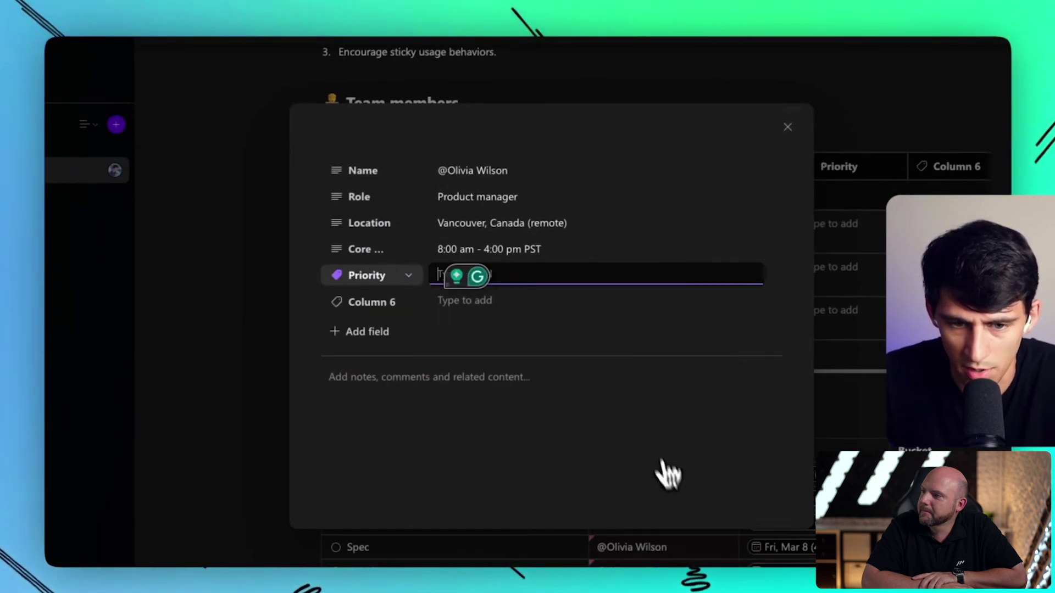
# - Review the Low, Medium and High options, close the card, and adjust the Priority and Core columns
pyautogui.click(522, 280)
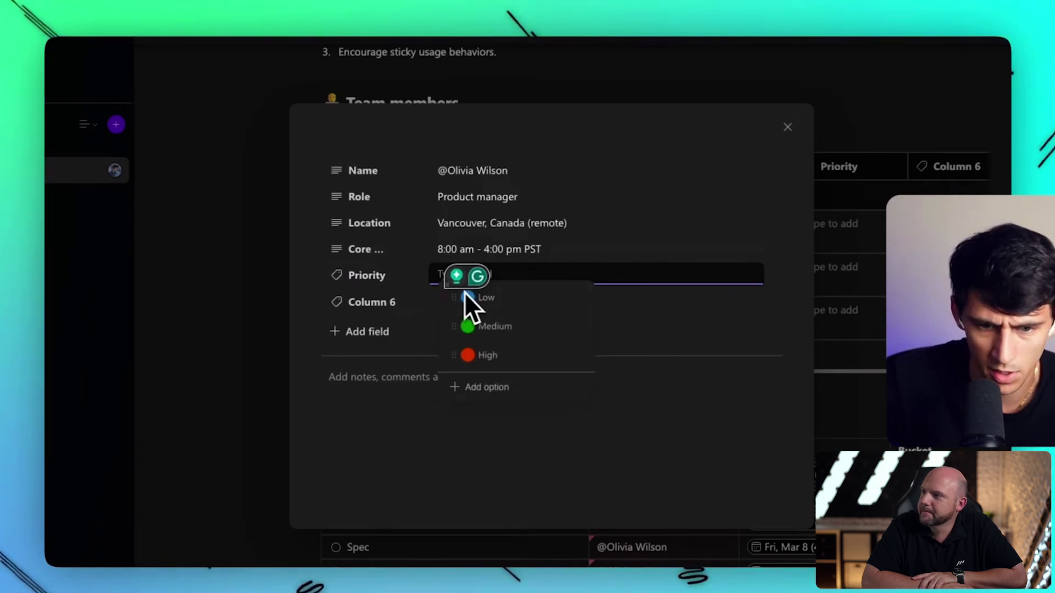
pyautogui.click(401, 377)
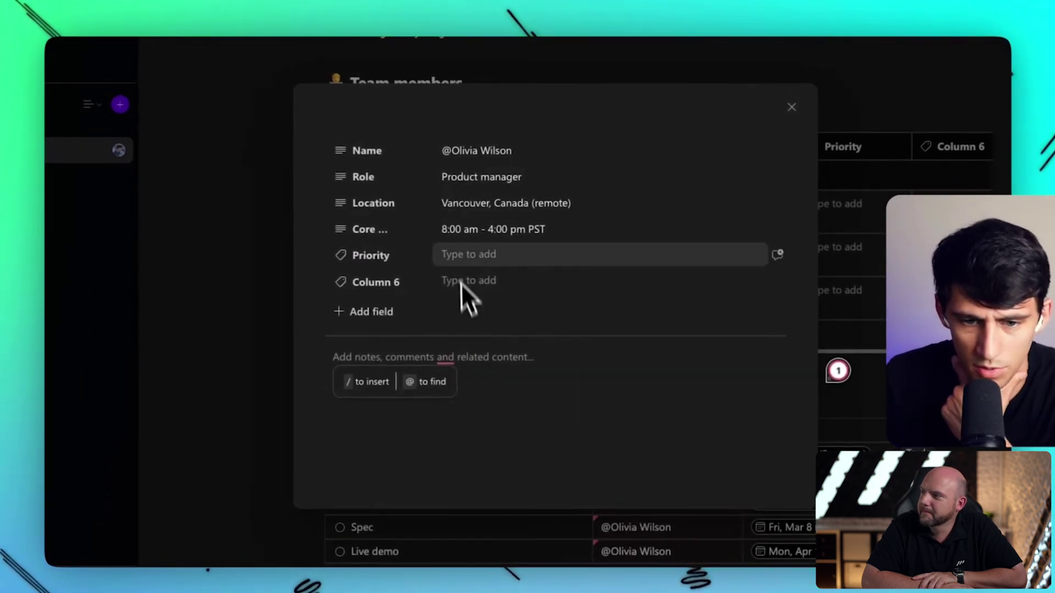
pyautogui.click(457, 257)
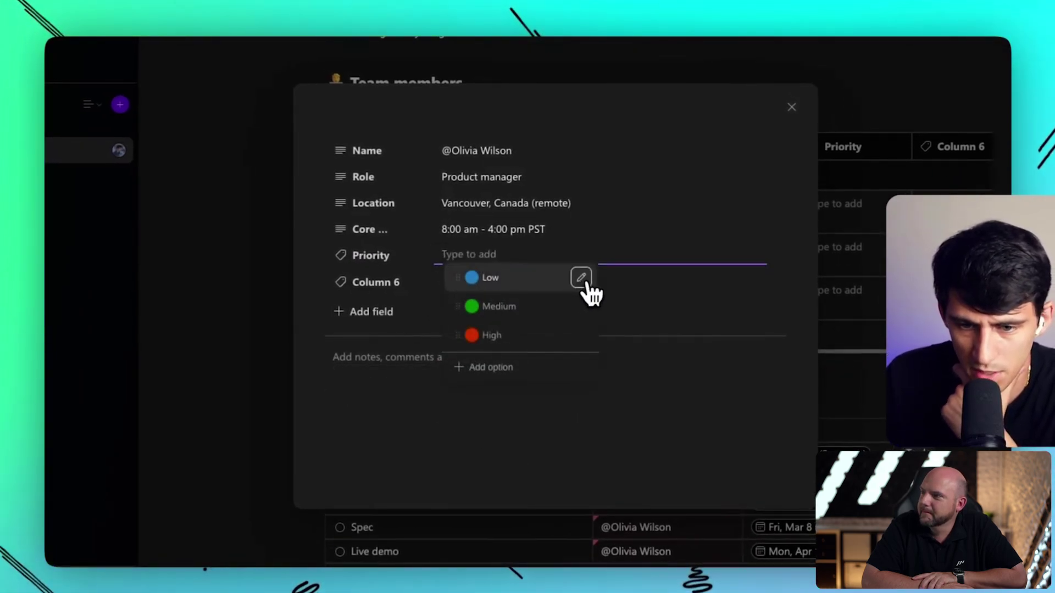
pyautogui.click(581, 277)
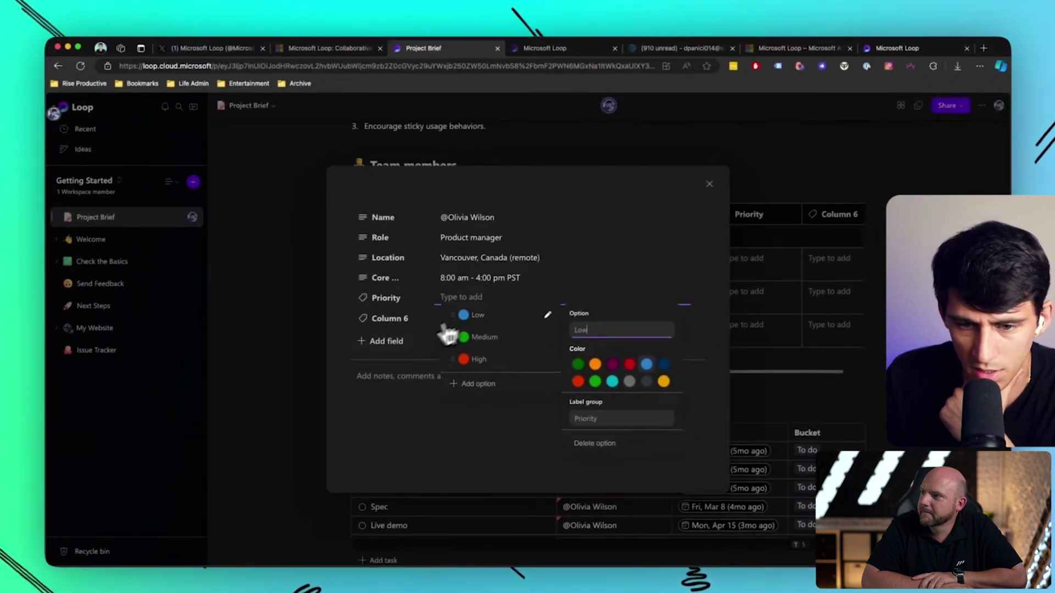
pyautogui.click(297, 384)
pyautogui.click(297, 384)
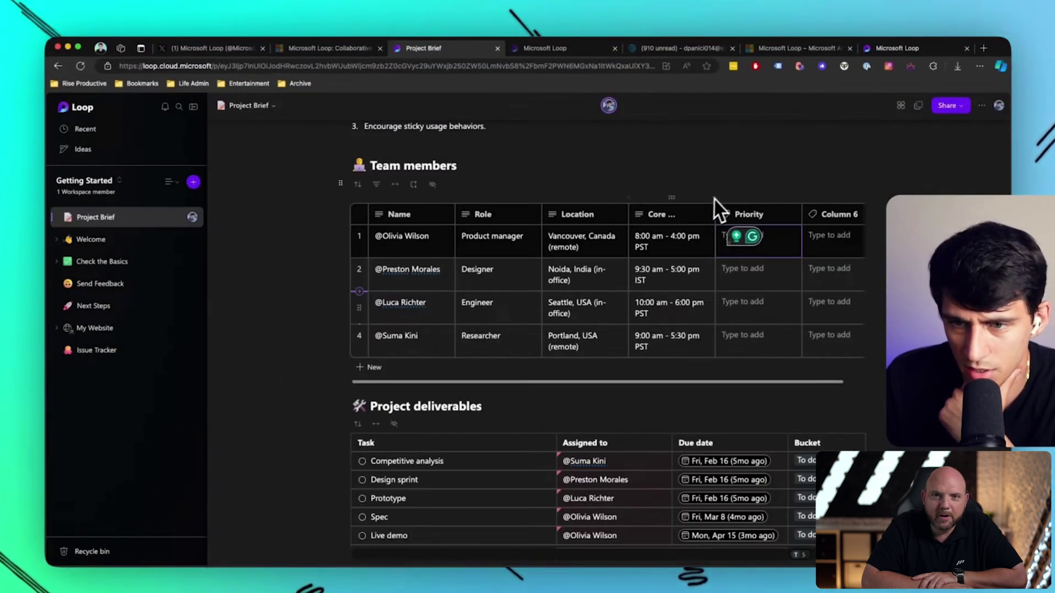
pyautogui.moveTo(772, 208); pyautogui.dragTo(661, 203)
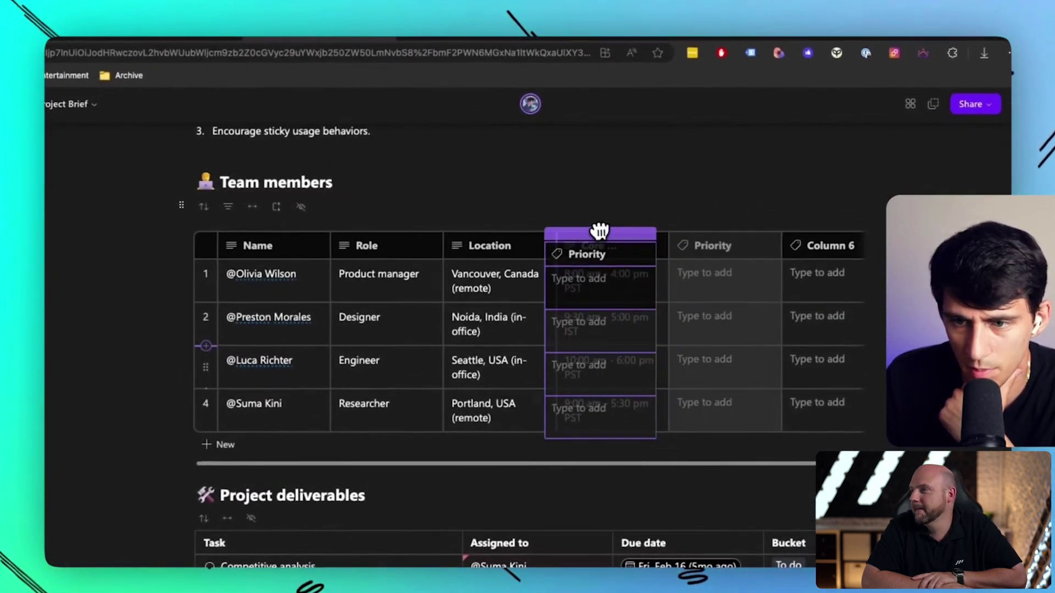
pyautogui.moveTo(599, 230); pyautogui.dragTo(694, 252)
# - Begin renaming the Core working hours column, then add a Column 7 vote field on a member's record and vote
pyautogui.click(682, 246)
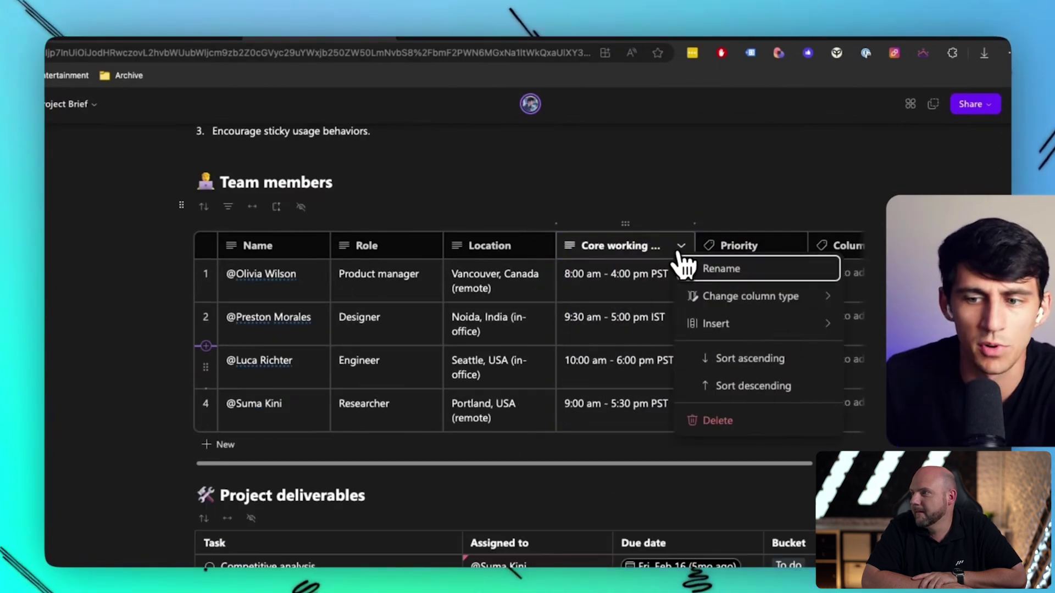
pyautogui.click(709, 268)
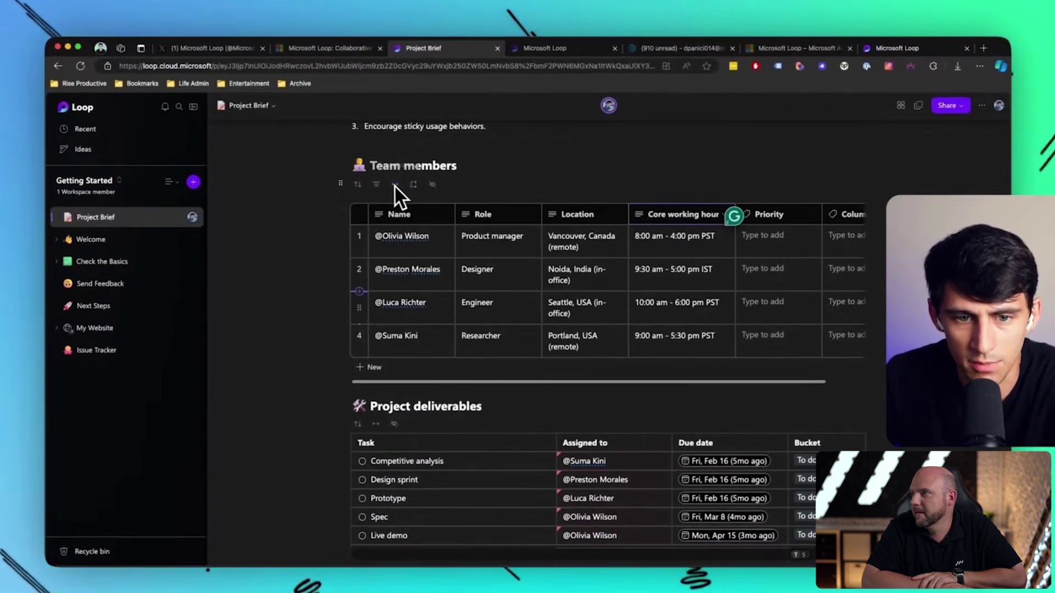
pyautogui.click(449, 233)
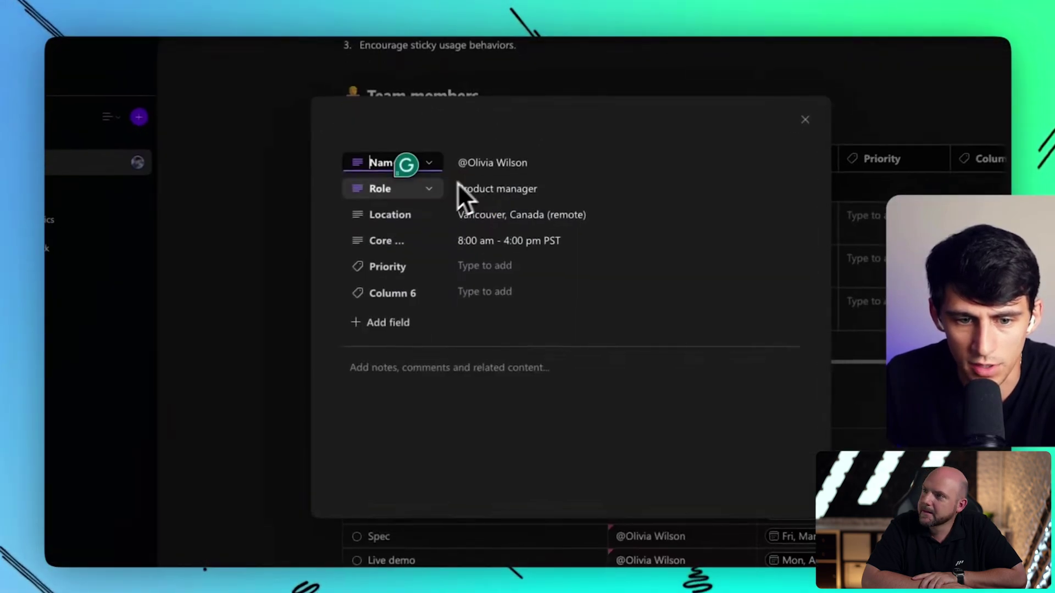
pyautogui.click(390, 345)
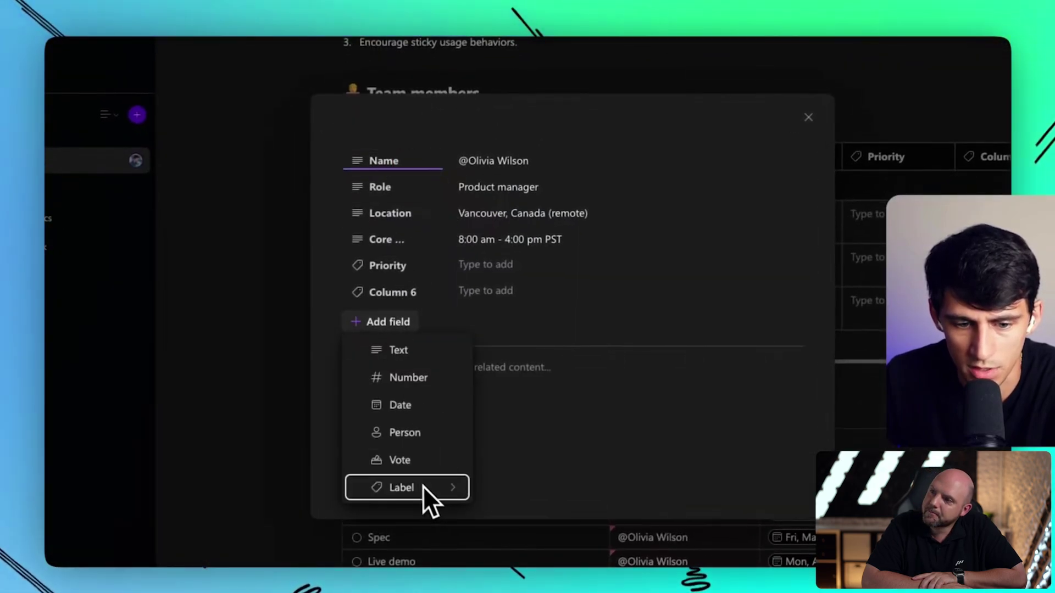
pyautogui.click(407, 459)
pyautogui.click(468, 320)
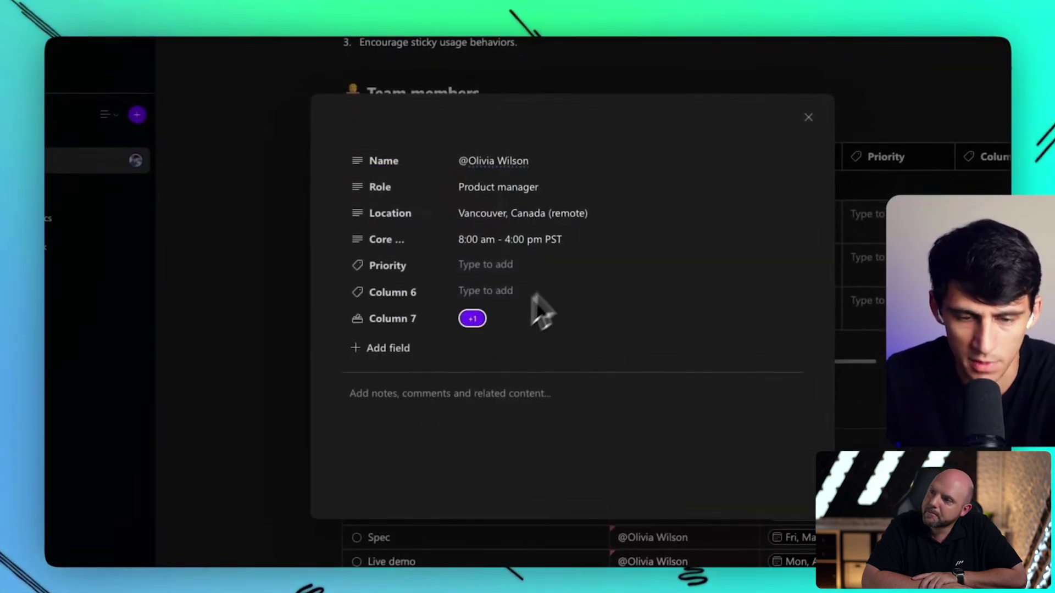
pyautogui.moveTo(473, 325)
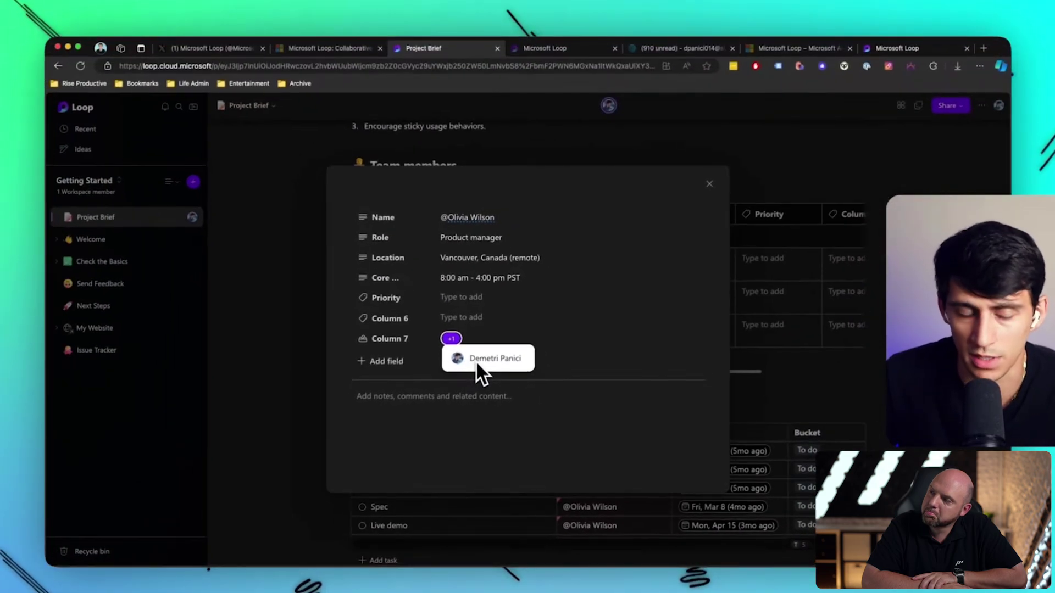
# - Close the record details and list the sidebar pages by Activity
pyautogui.press('Escape')
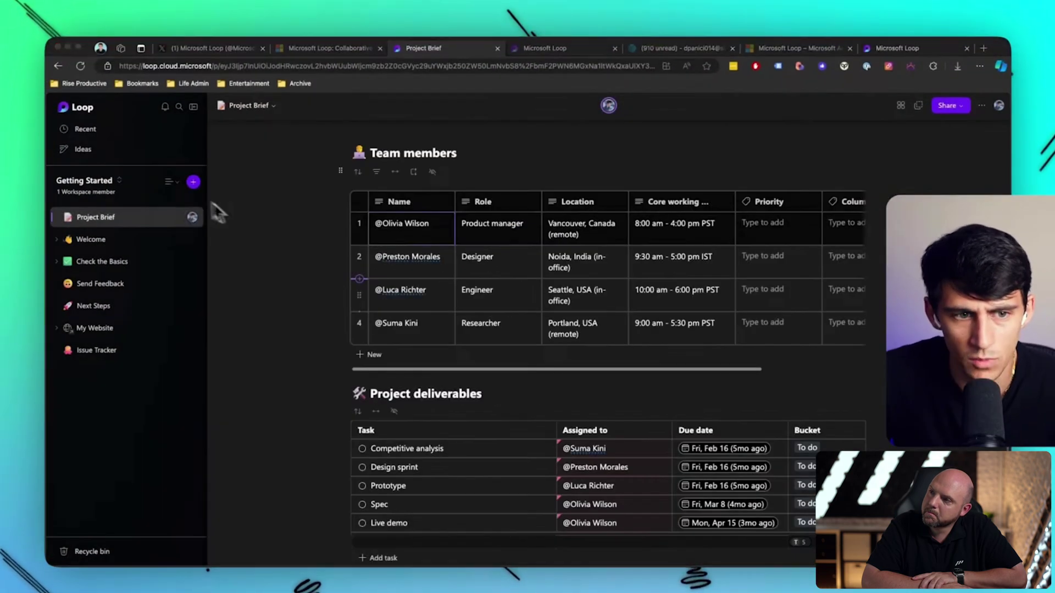
pyautogui.click(170, 184)
pyautogui.click(195, 239)
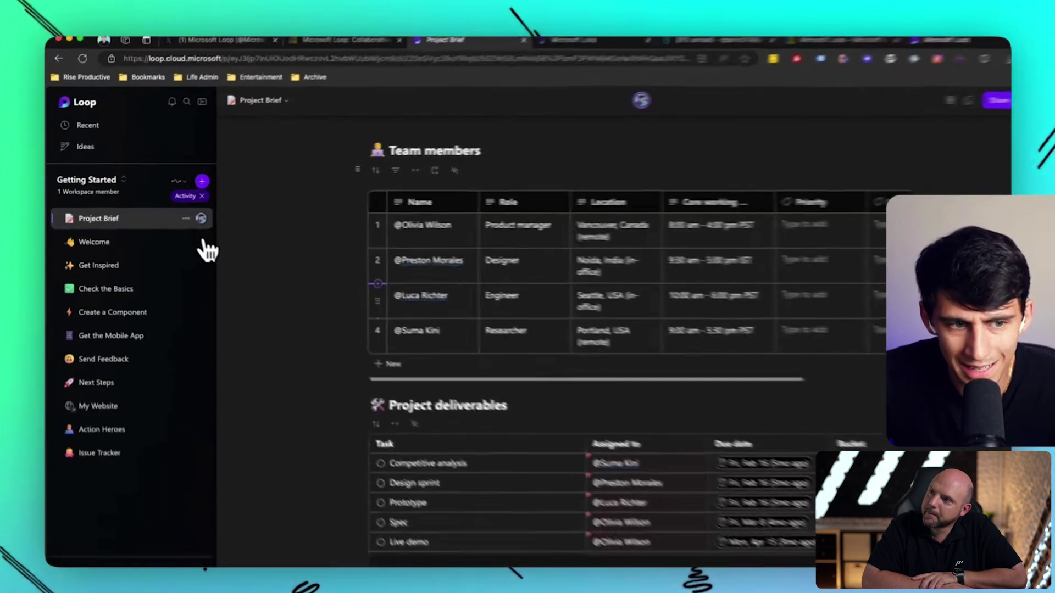
# - Reopen the page view choices, switch to the Getting Started workspace and dismiss its member invitation
pyautogui.click(171, 182)
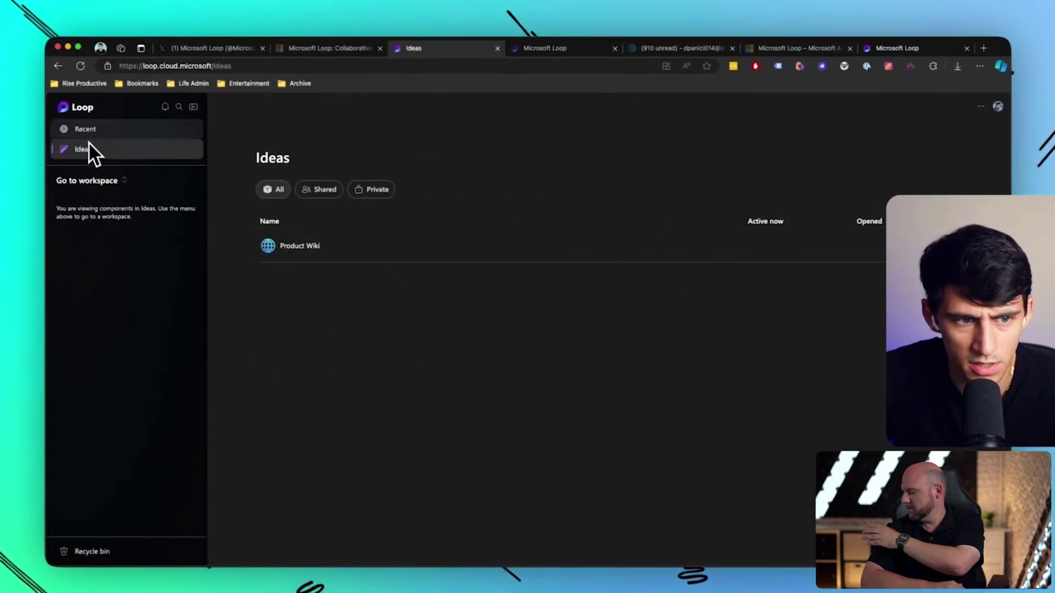
pyautogui.click(90, 180)
pyautogui.click(89, 209)
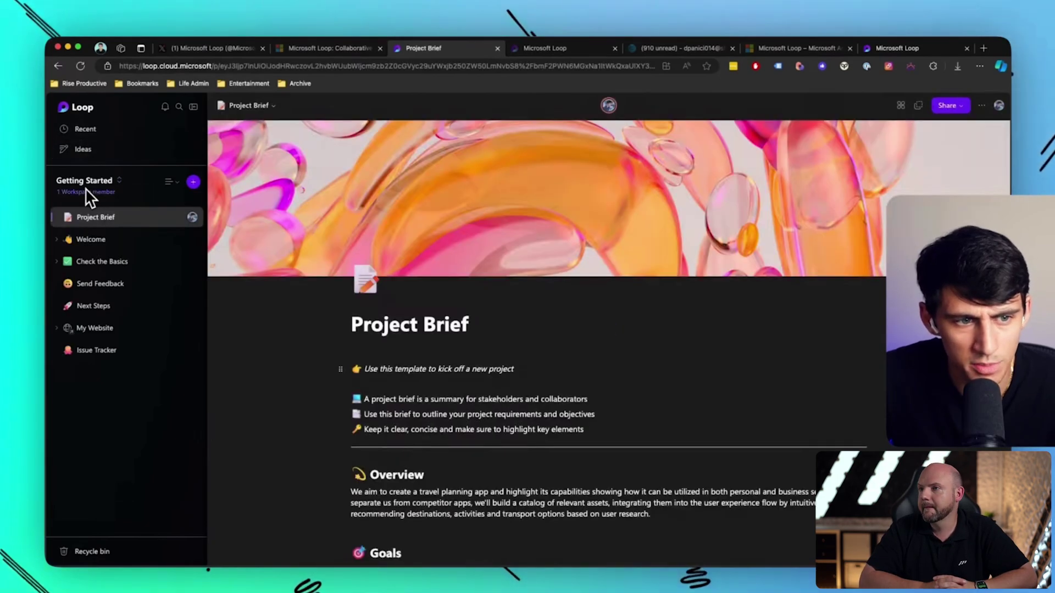
pyautogui.click(85, 188)
pyautogui.click(213, 183)
# - Browse all workspaces on the Loop home and reopen the Getting Started workspace
pyautogui.click(84, 184)
pyautogui.click(89, 232)
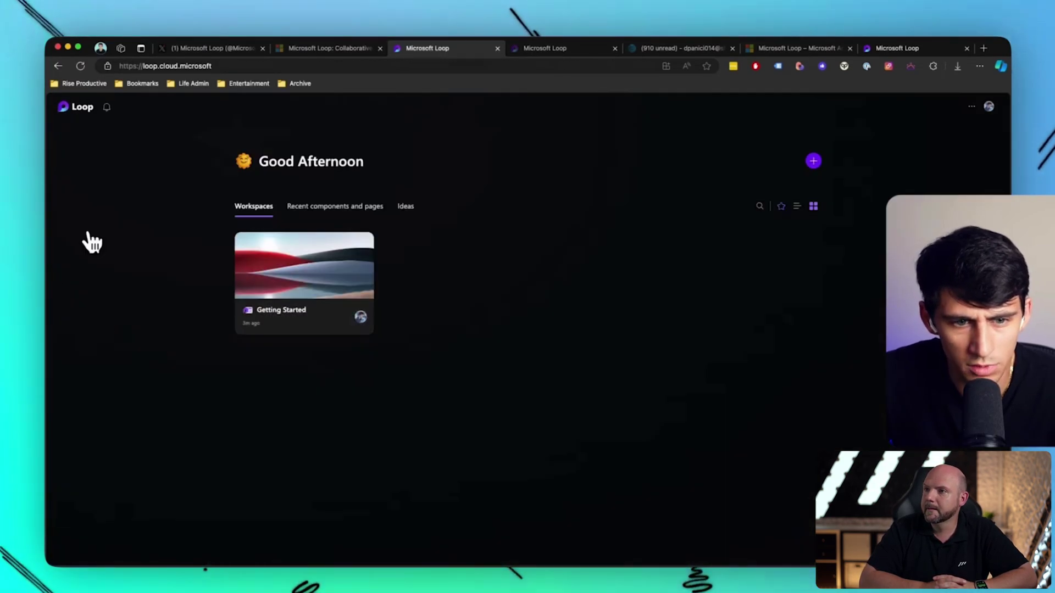
pyautogui.click(354, 265)
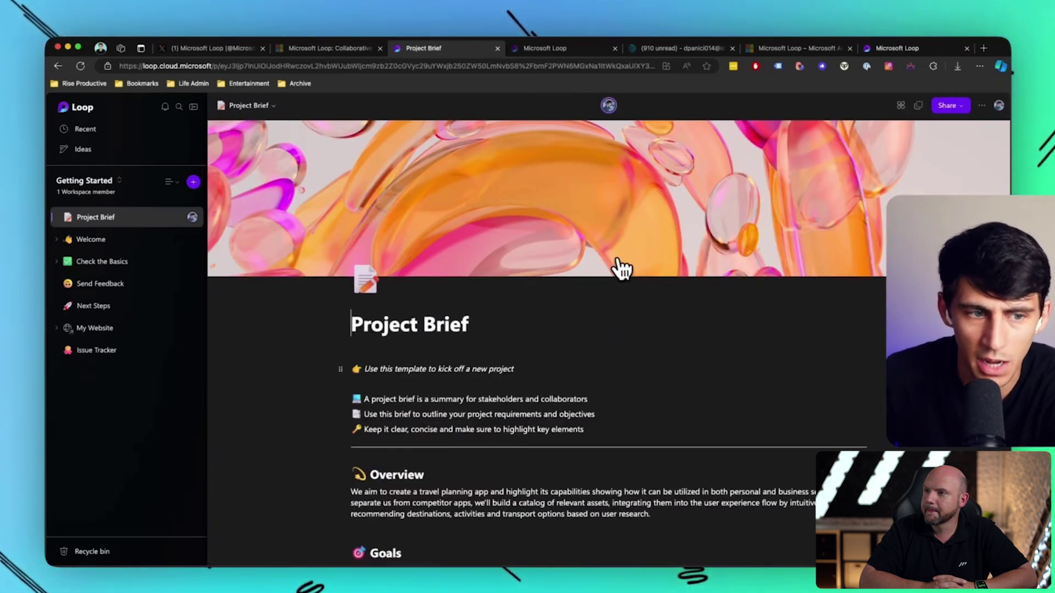
# - Open and close the workspace list, then show the sidebar's Tree and Activity view choices
pyautogui.click(105, 181)
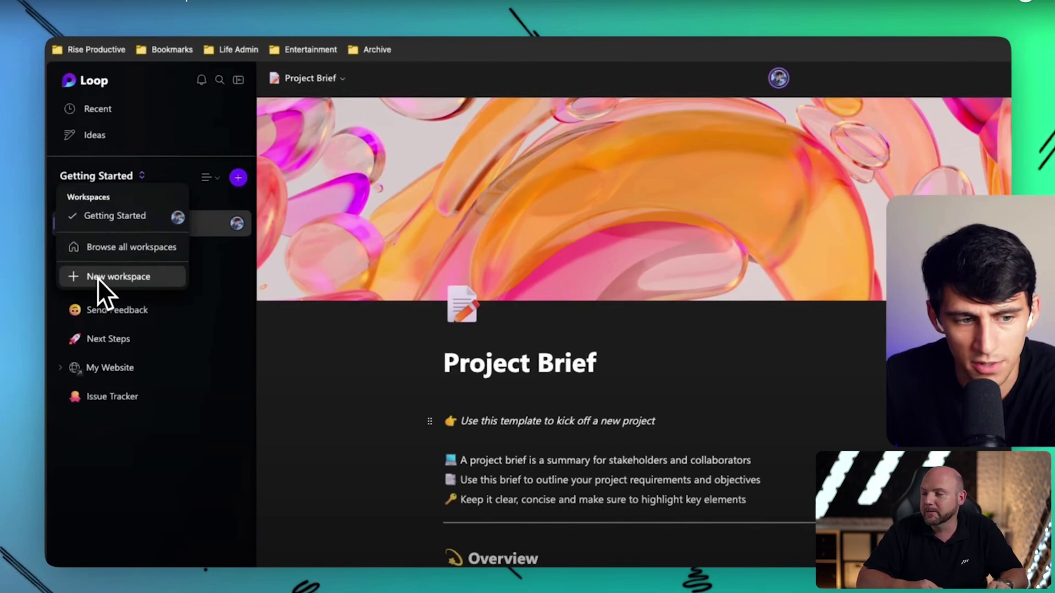
pyautogui.click(280, 346)
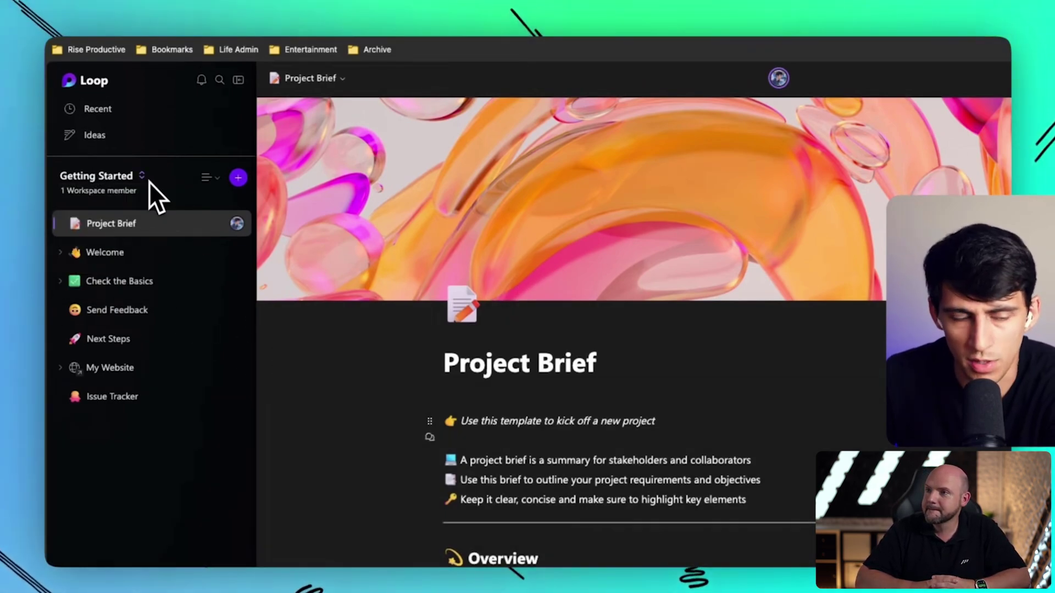
pyautogui.click(208, 182)
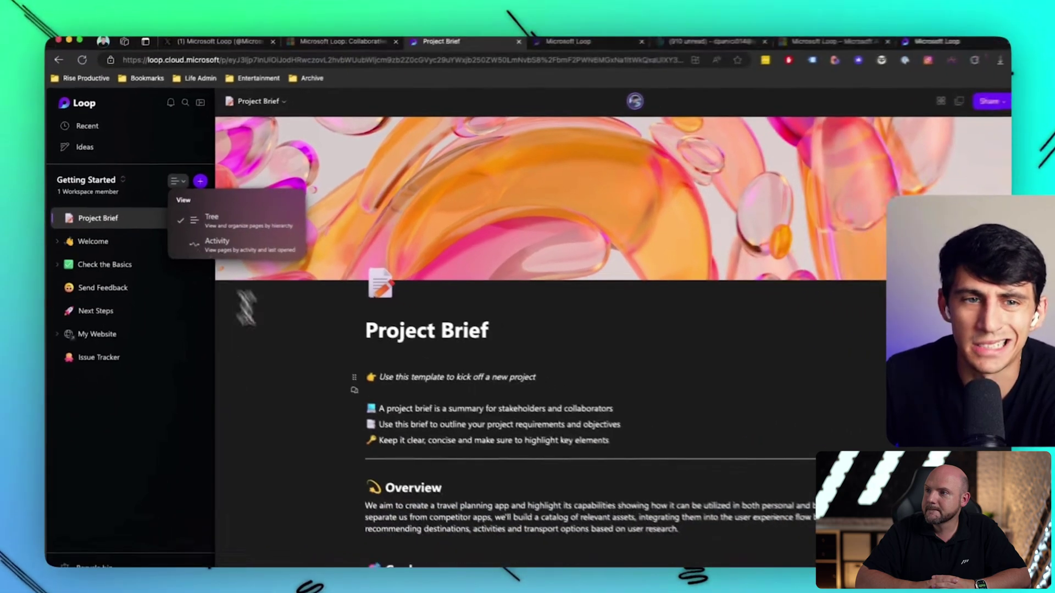
# - Dismiss the view choices and scroll through the Microsoft Loop profile's posts on X
pyautogui.click(364, 405)
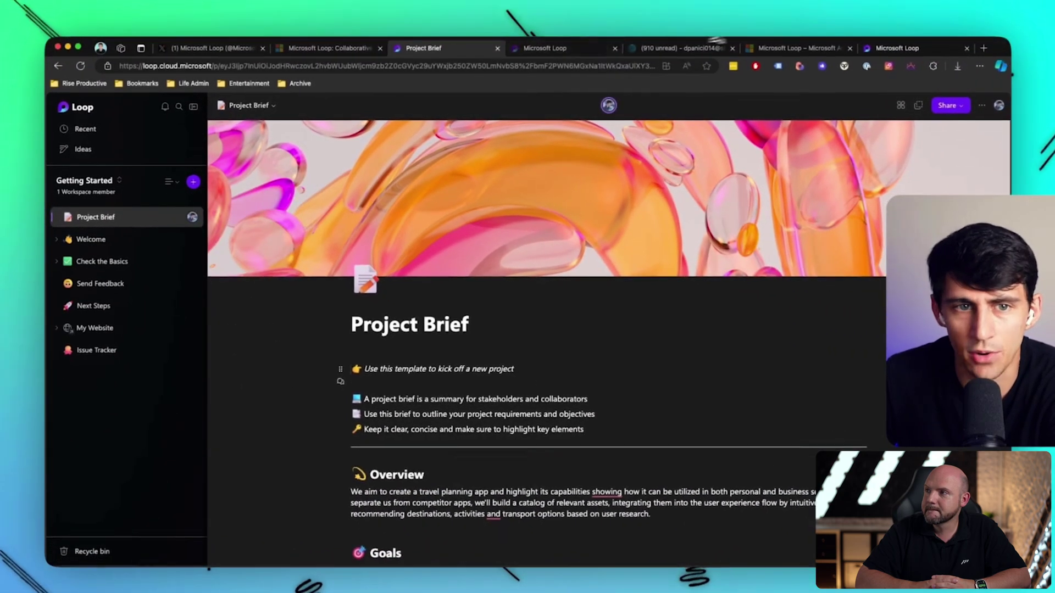
pyautogui.click(195, 51)
pyautogui.scroll(-4, 504, 327)
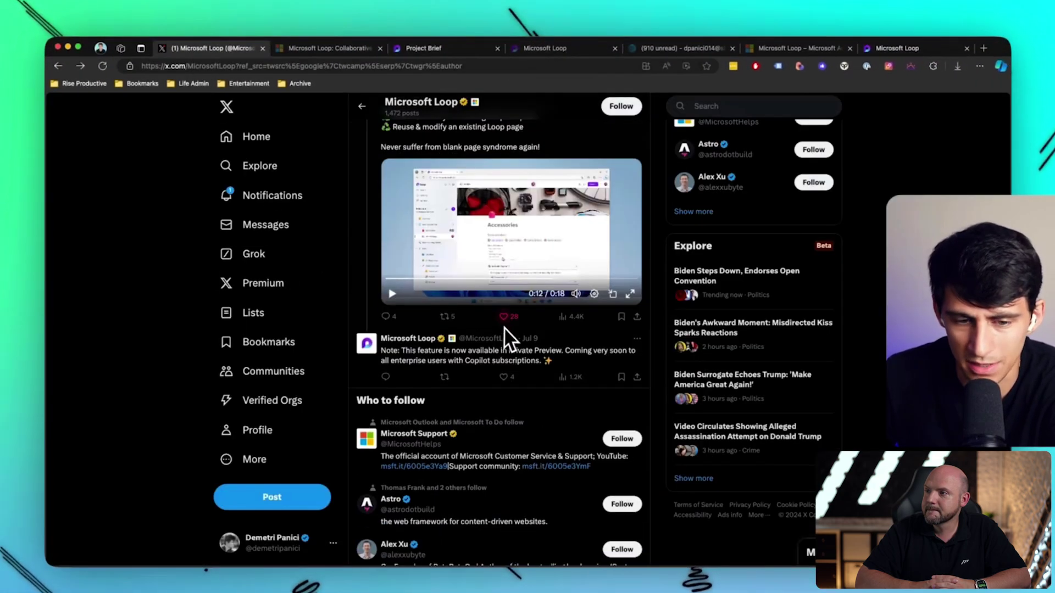
pyautogui.scroll(-15, 503, 329)
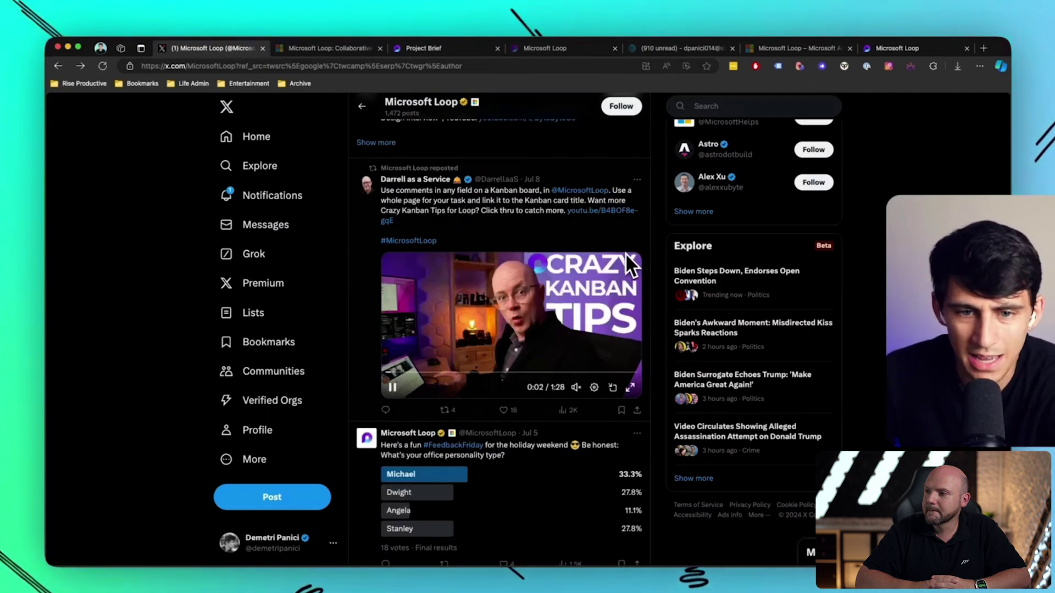
pyautogui.scroll(-20, 626, 257)
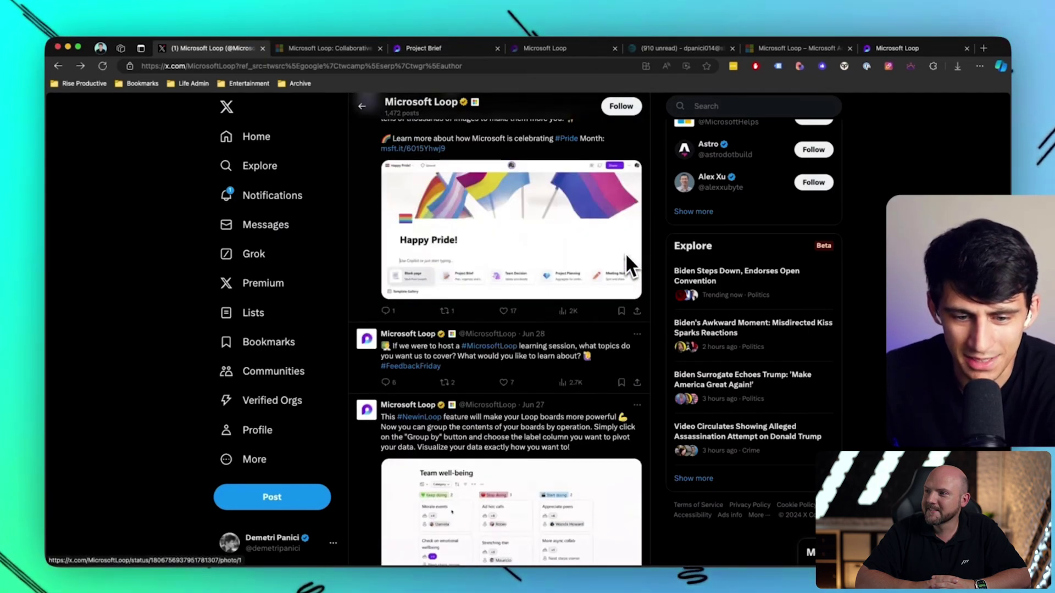
pyautogui.scroll(-5, 625, 257)
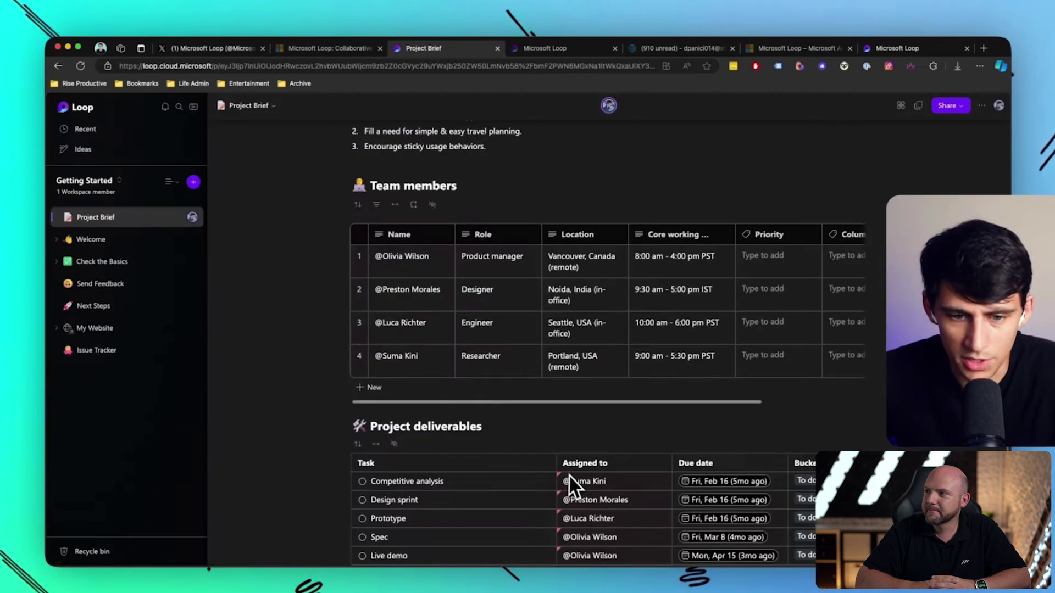
# - Insert a Team retrospective component on a new line below Relevant links
pyautogui.scroll(-5, 465, 356)
pyautogui.click(384, 528)
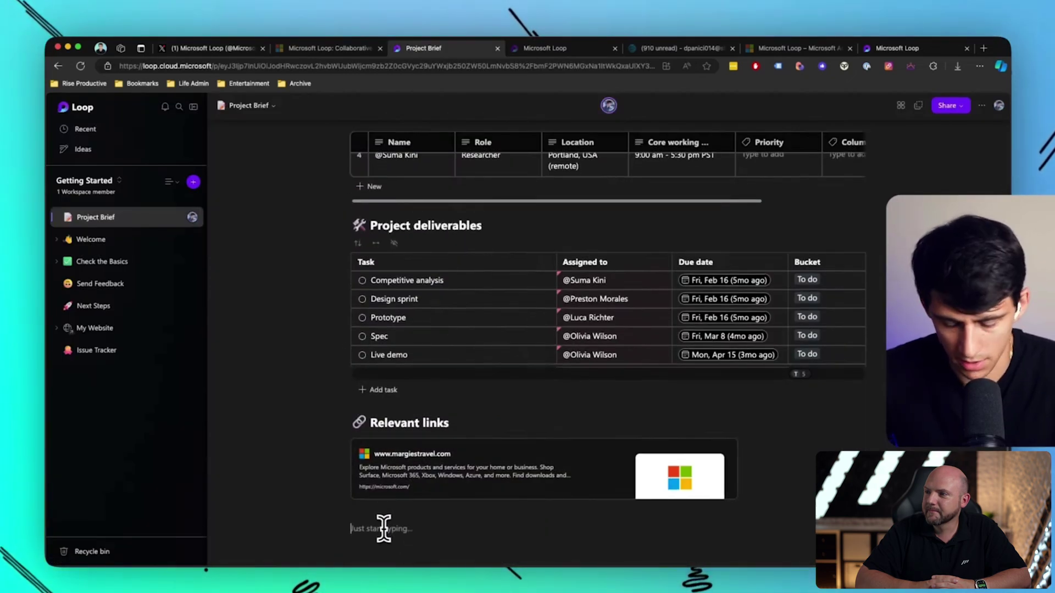
pyautogui.write('/')
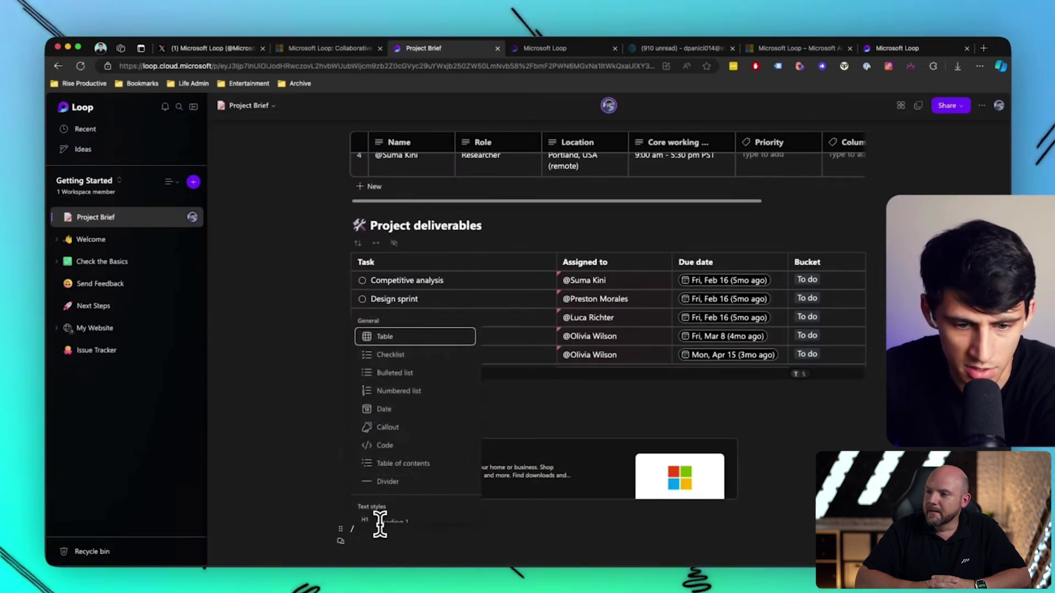
pyautogui.scroll(-7, 415, 439)
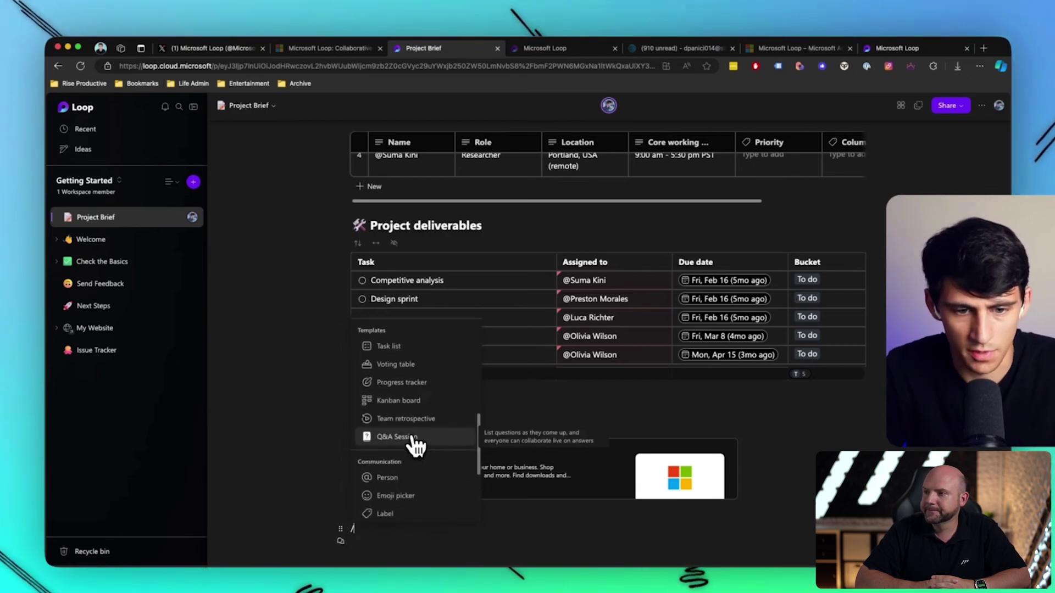
pyautogui.scroll(2, 415, 445)
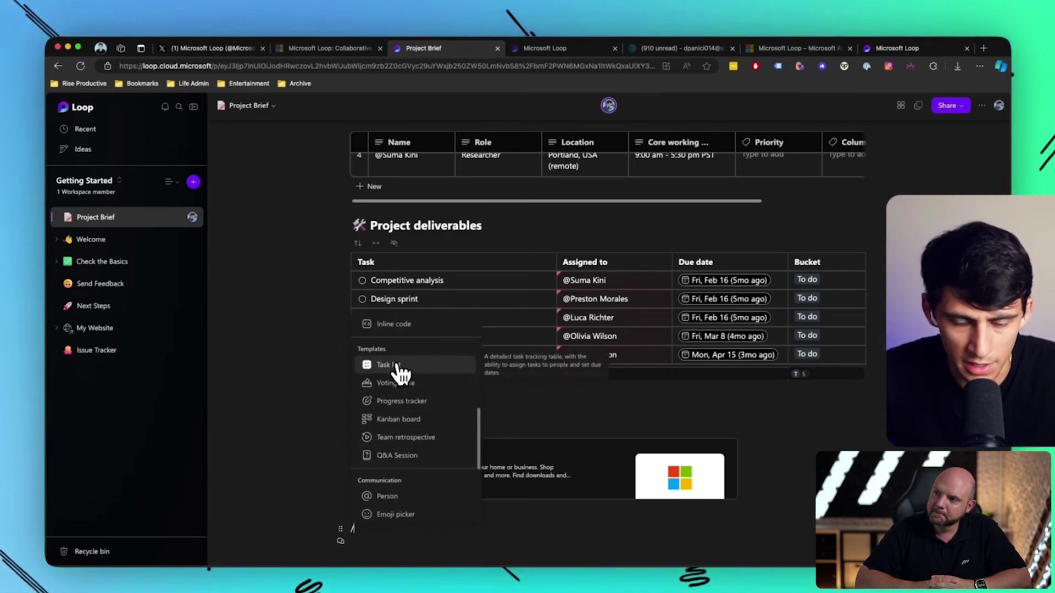
pyautogui.click(406, 437)
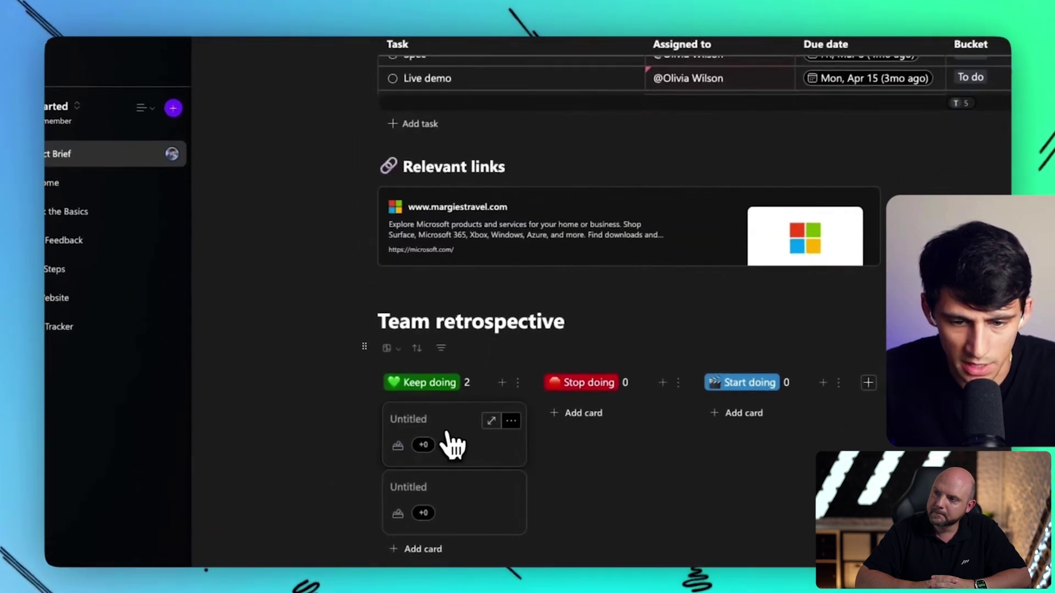
# - Switch the retrospective to Table layout and back to Board
pyautogui.click(388, 348)
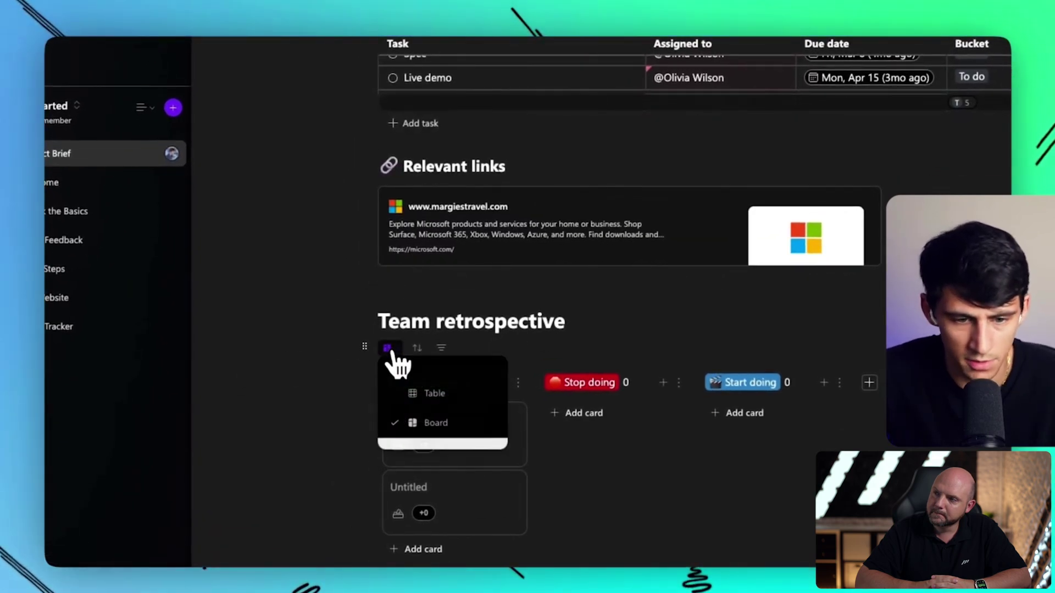
pyautogui.click(412, 393)
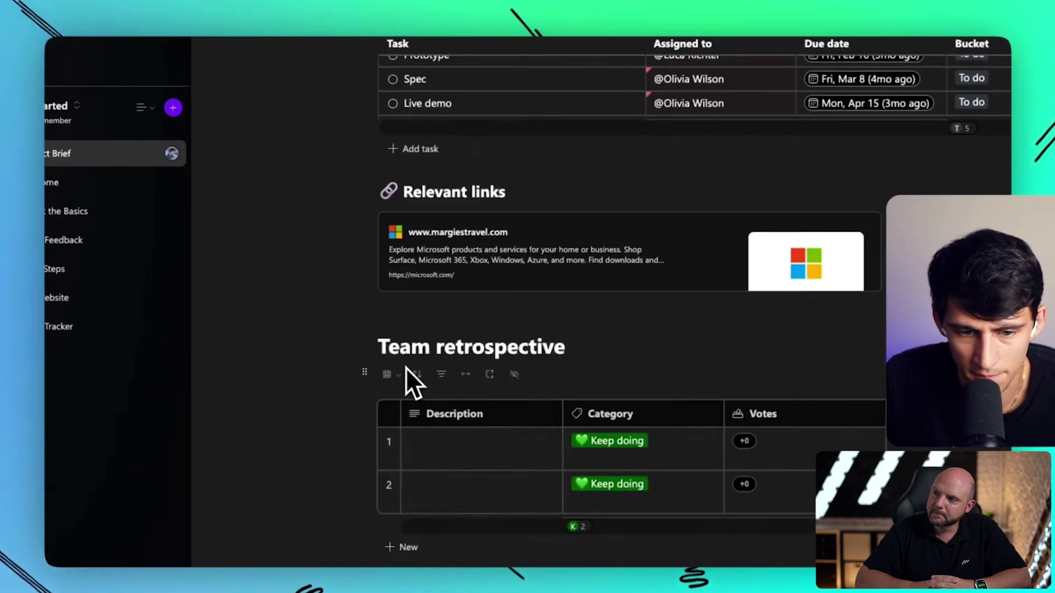
pyautogui.click(388, 375)
pyautogui.click(401, 456)
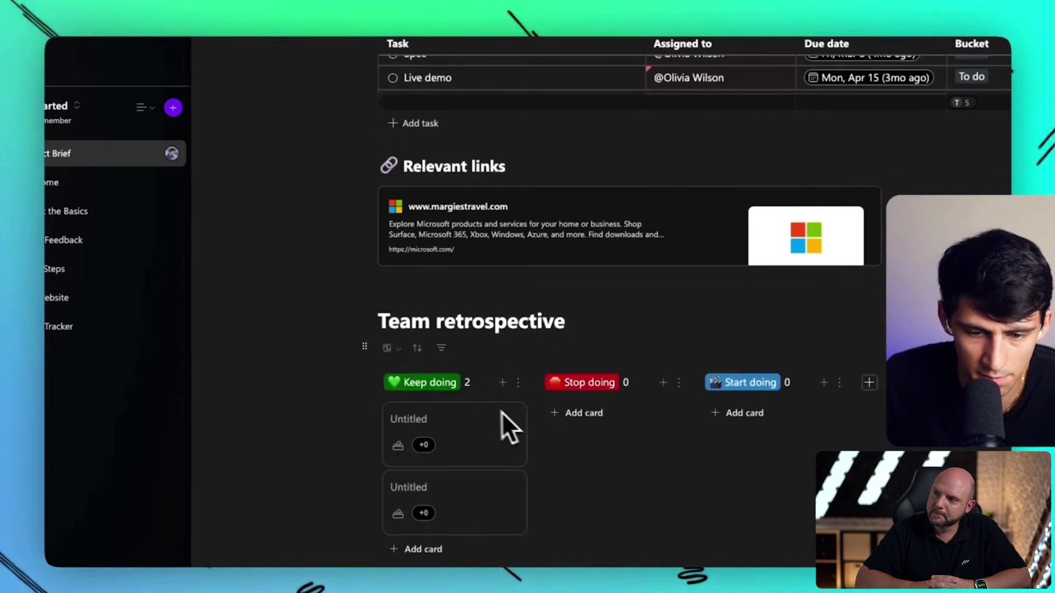
# - Add a card under Stop doing, then open and close its details
pyautogui.click(577, 413)
pyautogui.click(559, 528)
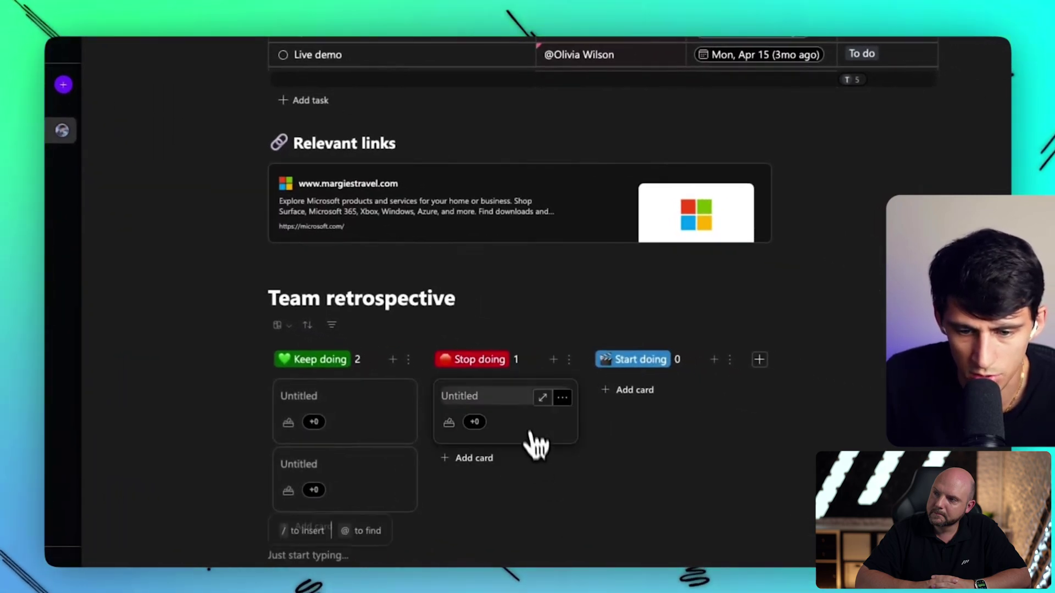
pyautogui.click(546, 408)
pyautogui.click(277, 268)
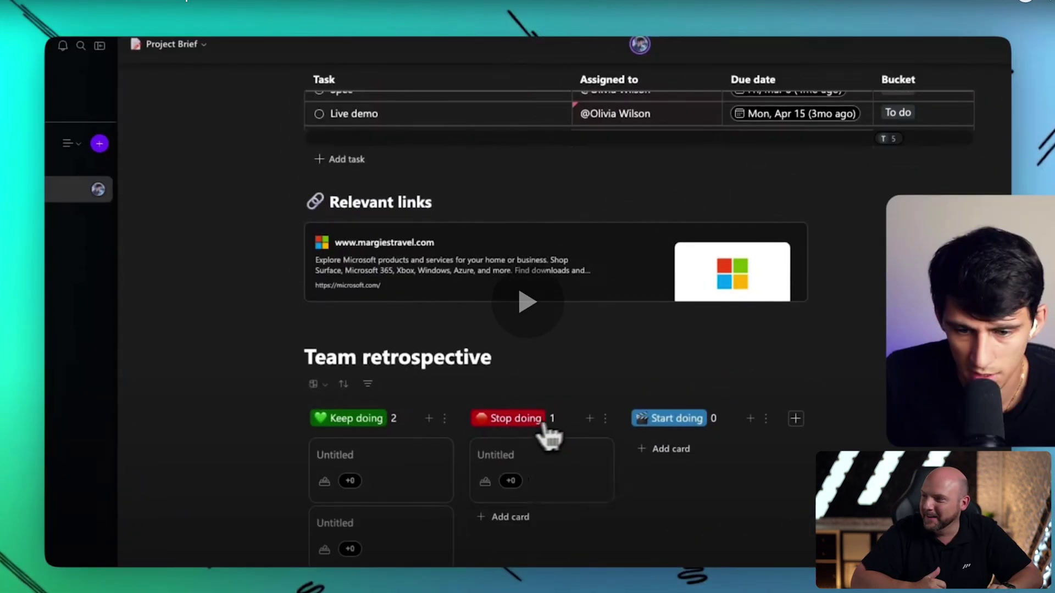
pyautogui.moveTo(566, 455)
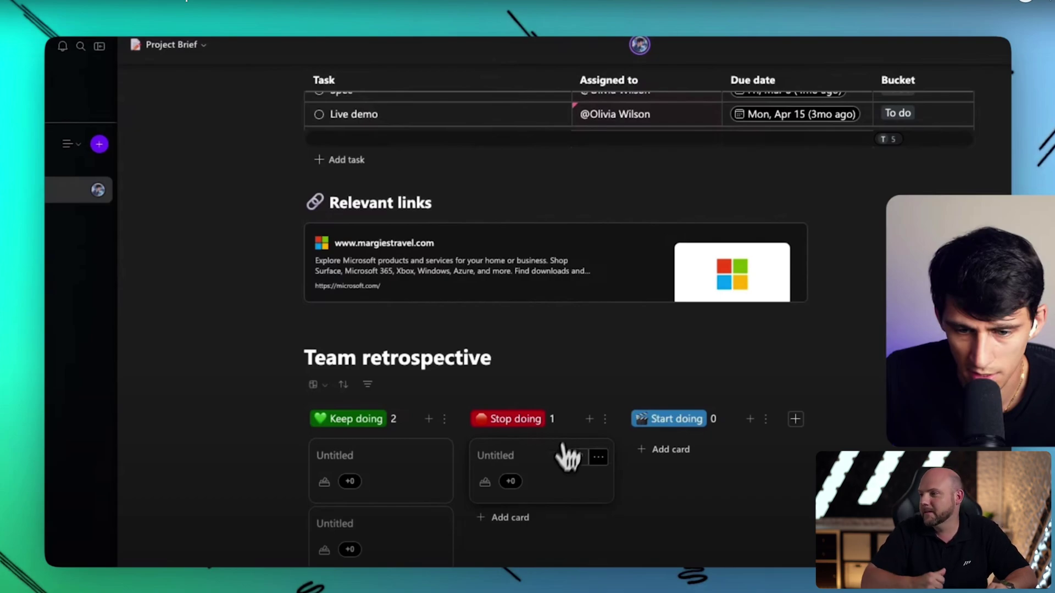
# - Move the Stop doing card to Start doing, a Keep doing card to Stop doing, and rearrange the rest
pyautogui.moveTo(566, 456); pyautogui.dragTo(641, 448)
pyautogui.moveTo(384, 459); pyautogui.dragTo(511, 450)
pyautogui.moveTo(643, 407); pyautogui.dragTo(360, 358)
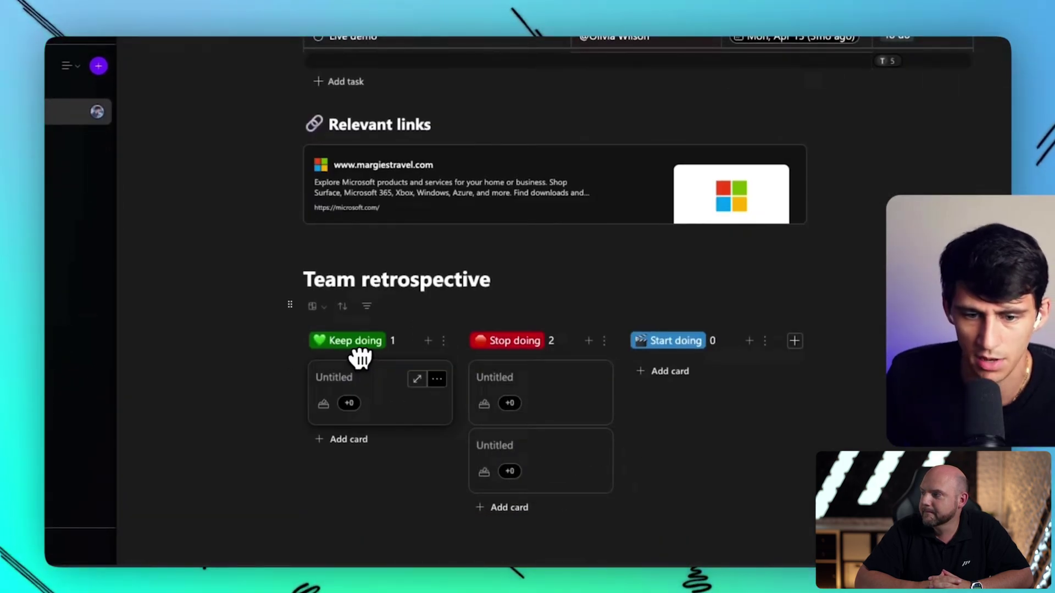
pyautogui.scroll(10, 407, 346)
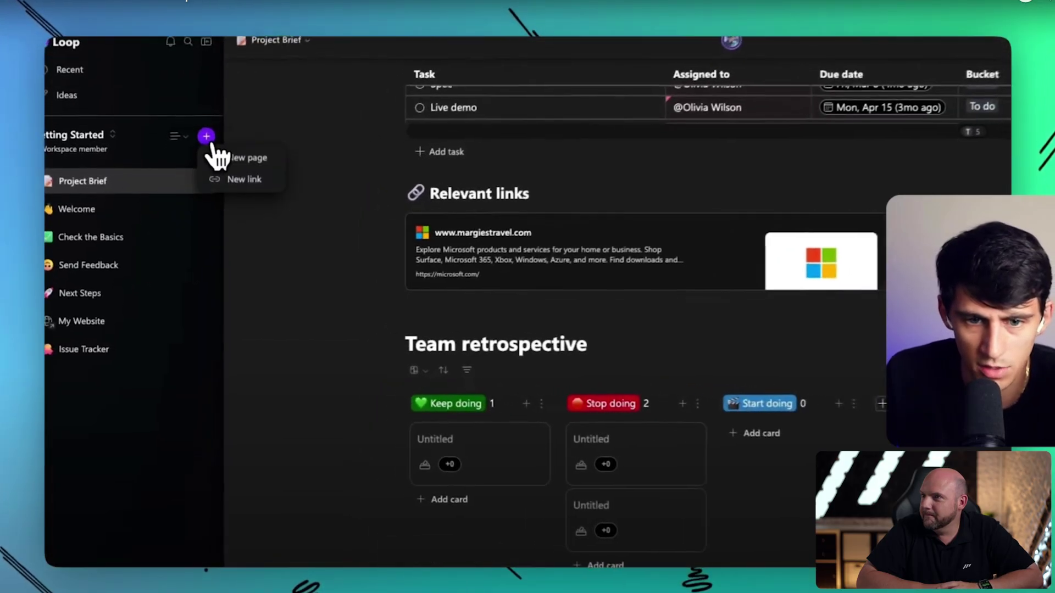
# - Create a new page, insert a Q&A component from Templates, and start the first question with 'What'
pyautogui.click(217, 200)
pyautogui.click(412, 554)
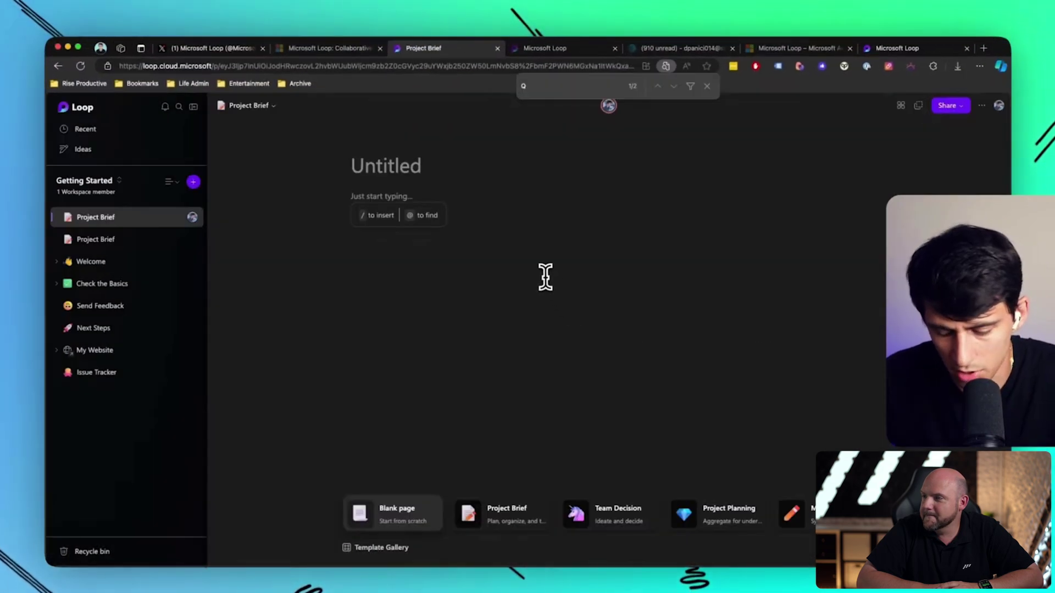
pyautogui.write('/')
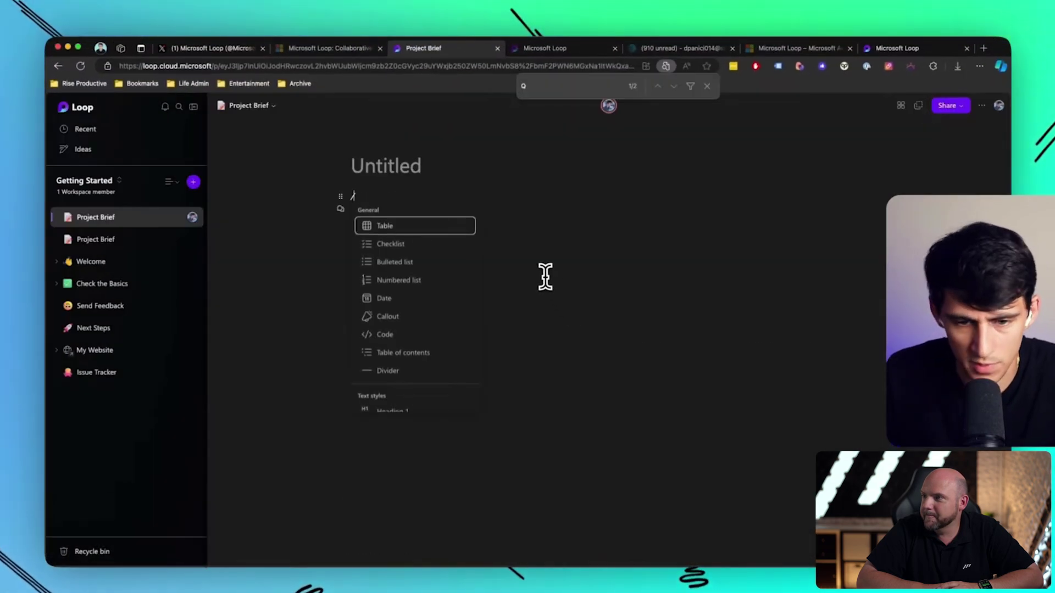
pyautogui.scroll(-10, 413, 295)
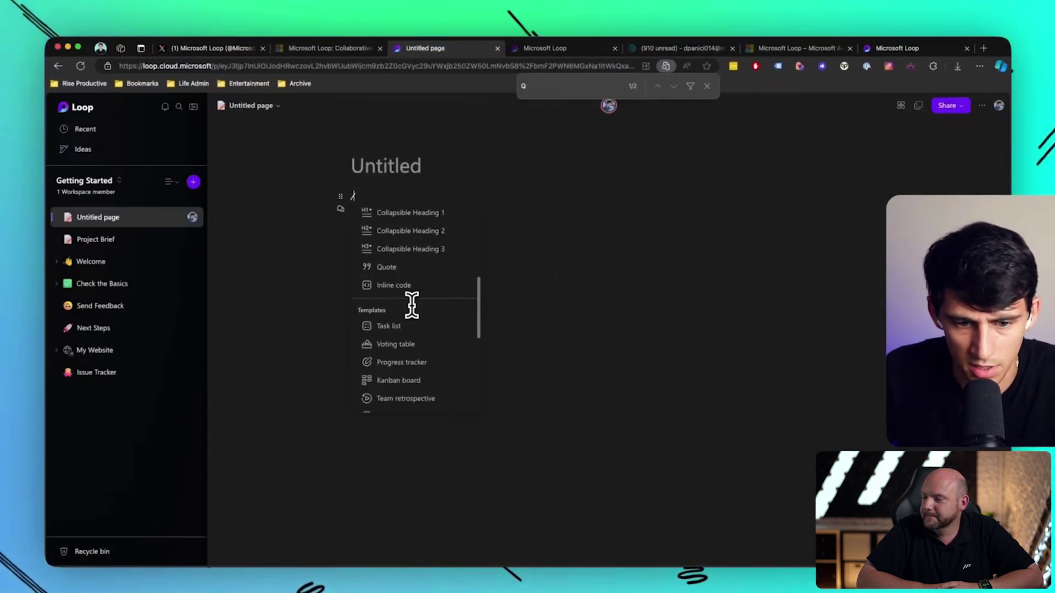
pyautogui.click(388, 409)
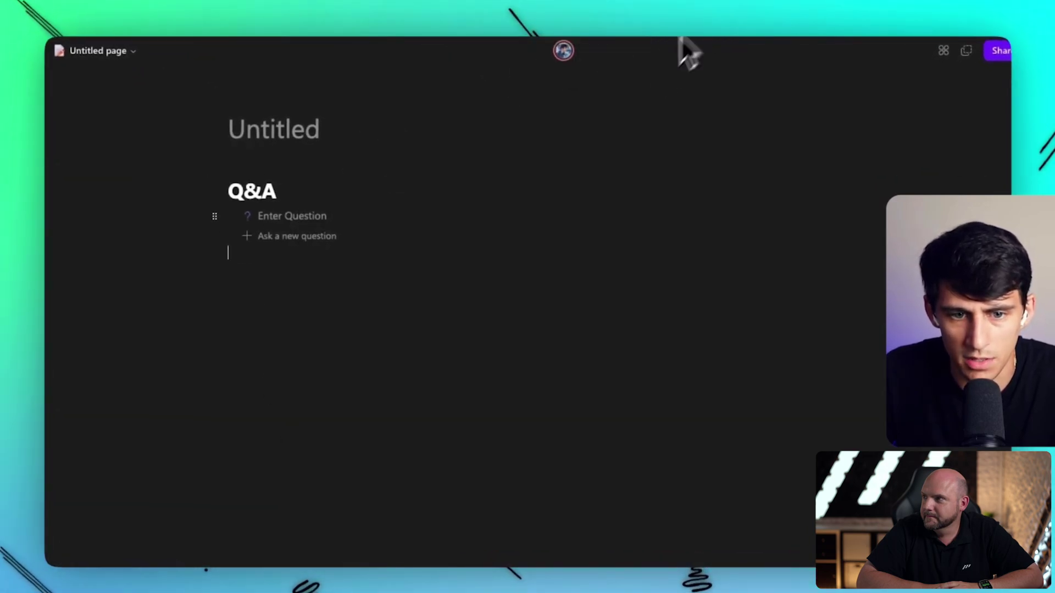
pyautogui.click(360, 219)
pyautogui.write("What's Your Favorite Color")
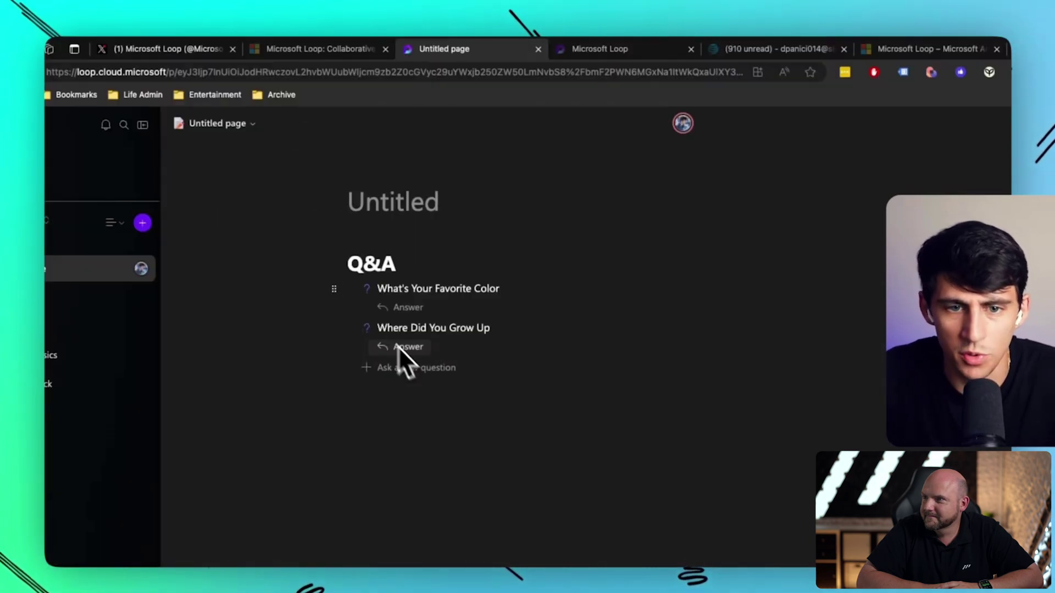
# - Give the page a red question-mark icon and the title 'Team Intros / Icebreakers'
pyautogui.click(392, 201)
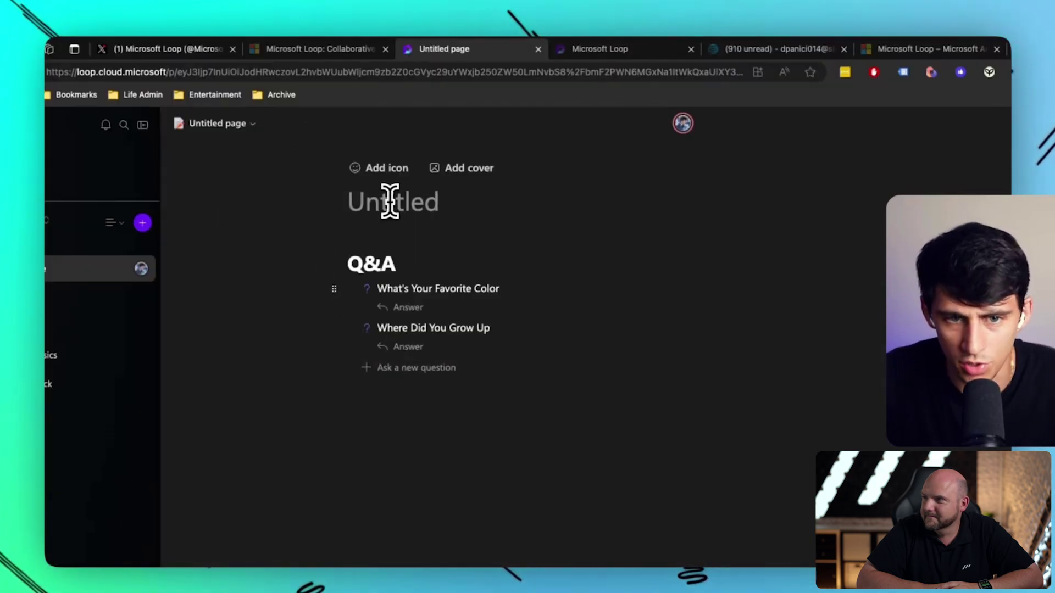
pyautogui.click(378, 169)
pyautogui.write('question')
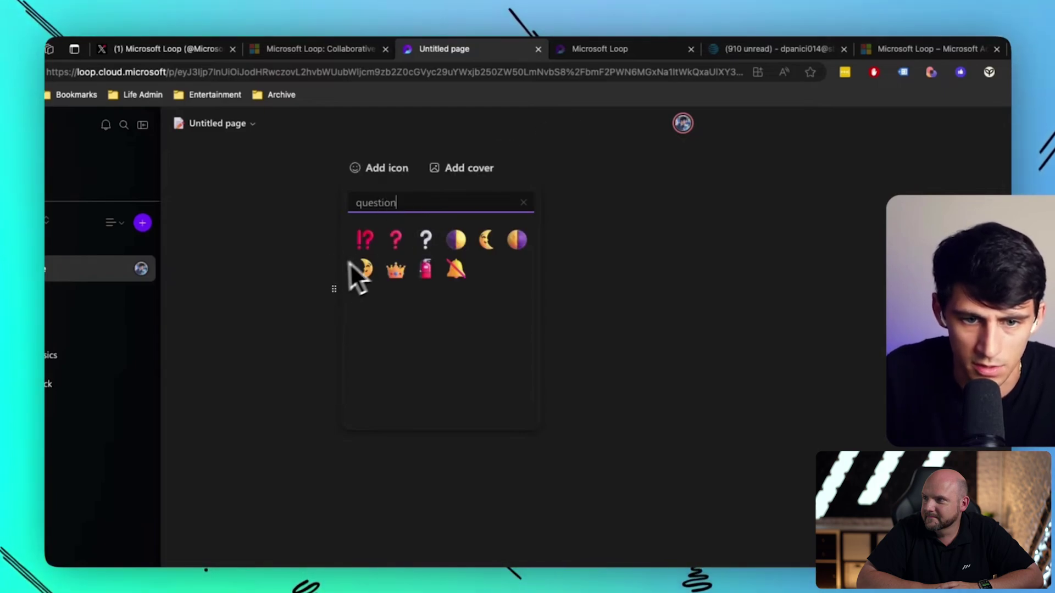
pyautogui.click(396, 239)
pyautogui.write('Team Intros / Icebreakers')
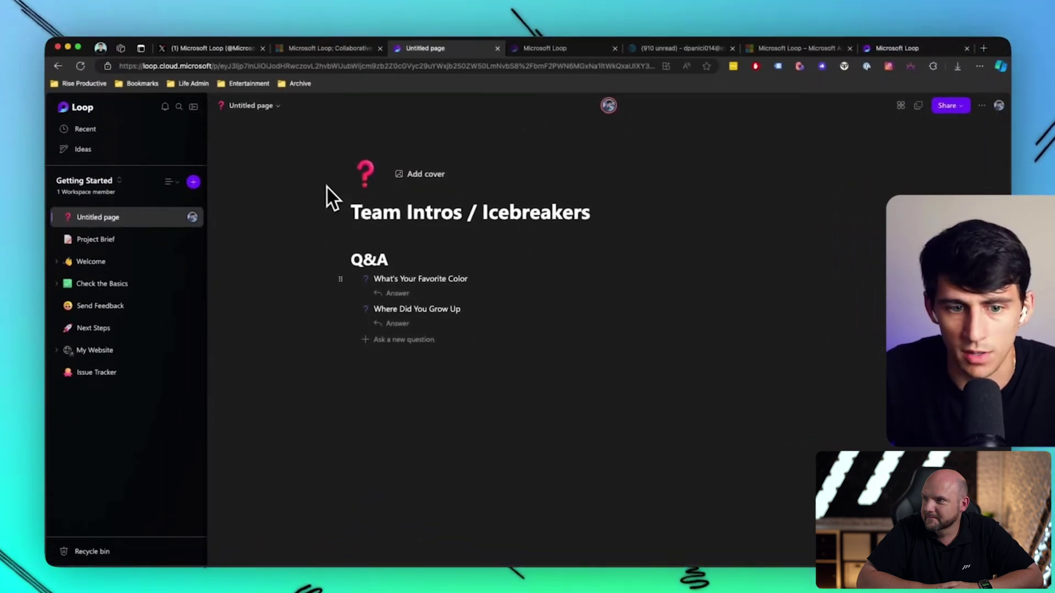
# - Answer the favorite color question 'Black' and Where Did You Grow Up 'South Suburban Chicagoland'
pyautogui.click(396, 294)
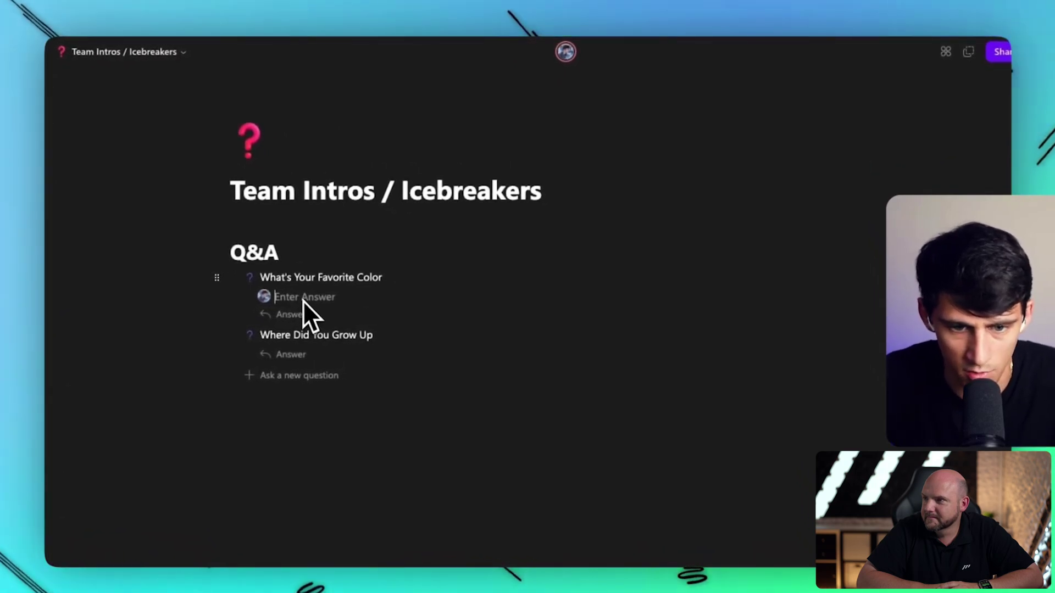
pyautogui.write('Red')
pyautogui.press('Return')
pyautogui.press('BackSpace')
pyautogui.press('BackSpace')
pyautogui.press('BackSpace')
pyautogui.write('Black')
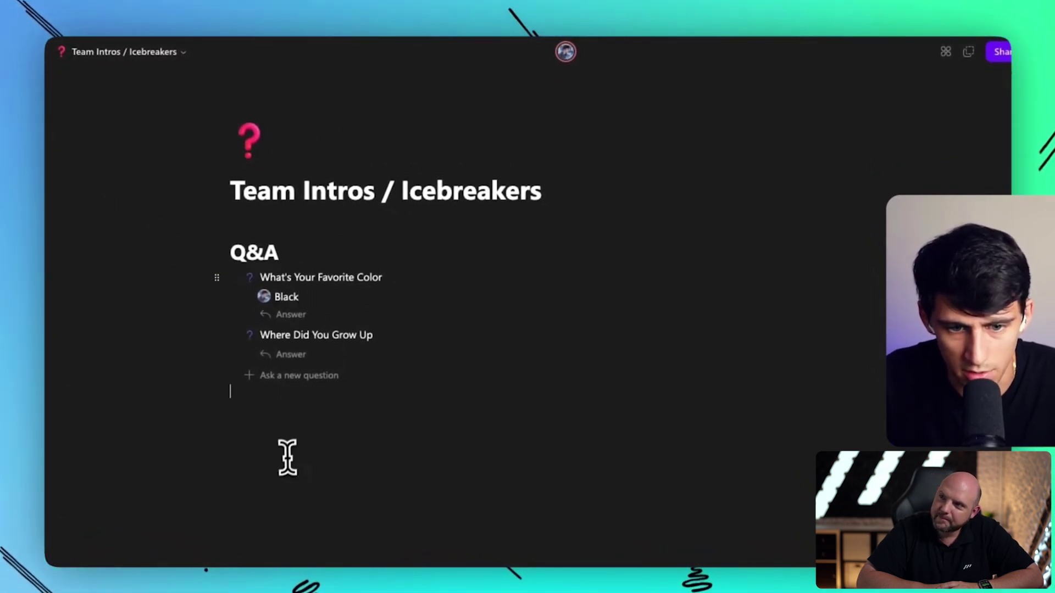
pyautogui.click(304, 356)
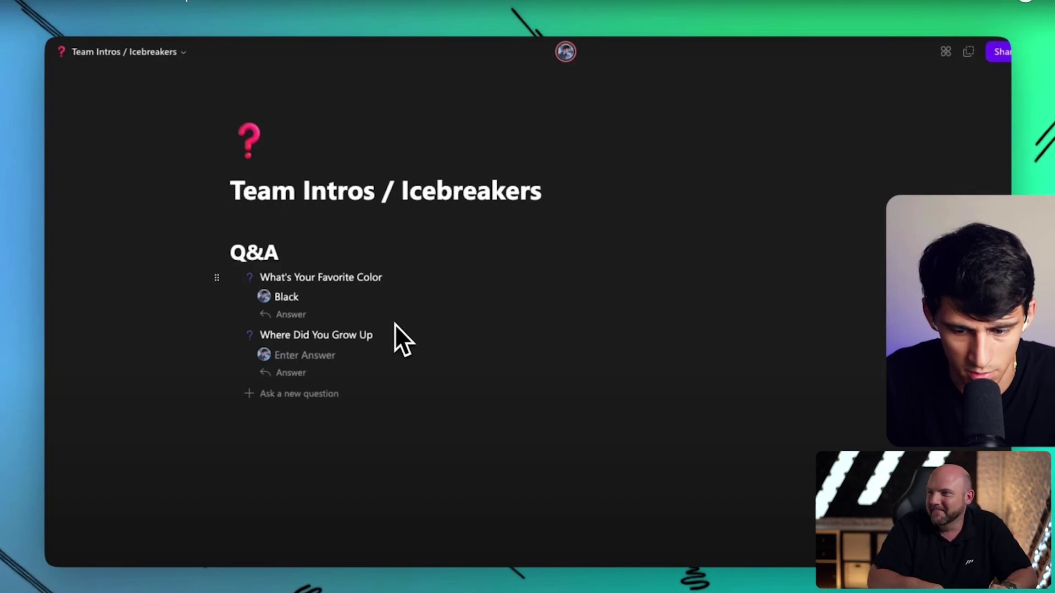
pyautogui.write('Sout')
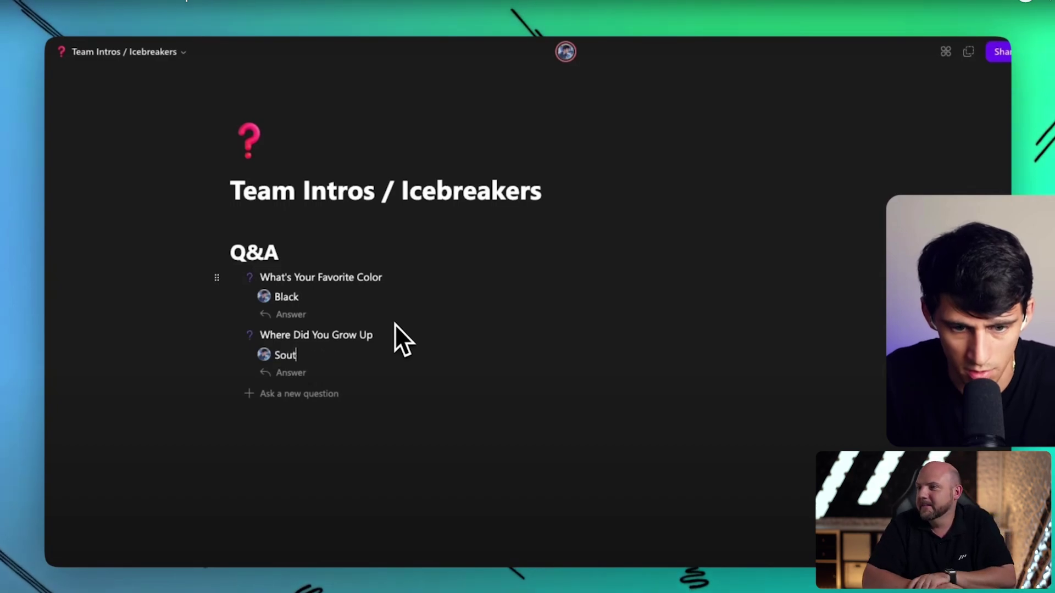
pyautogui.write('h Suburban Chicago')
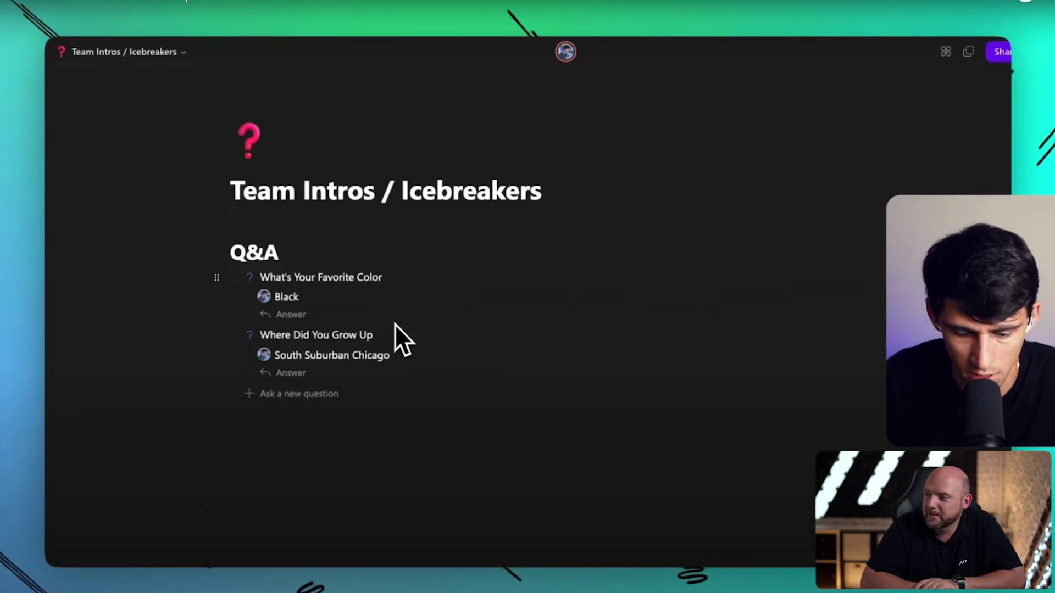
pyautogui.write('land')
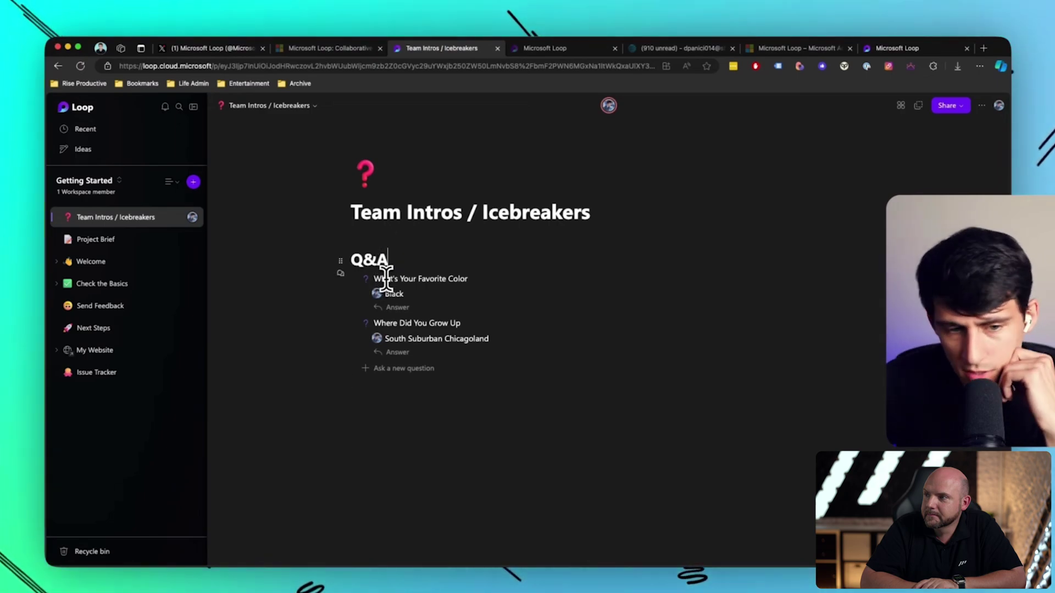
# - Browse the insert menu without adding anything, then play the Loop demo video full screen
pyautogui.write('/')
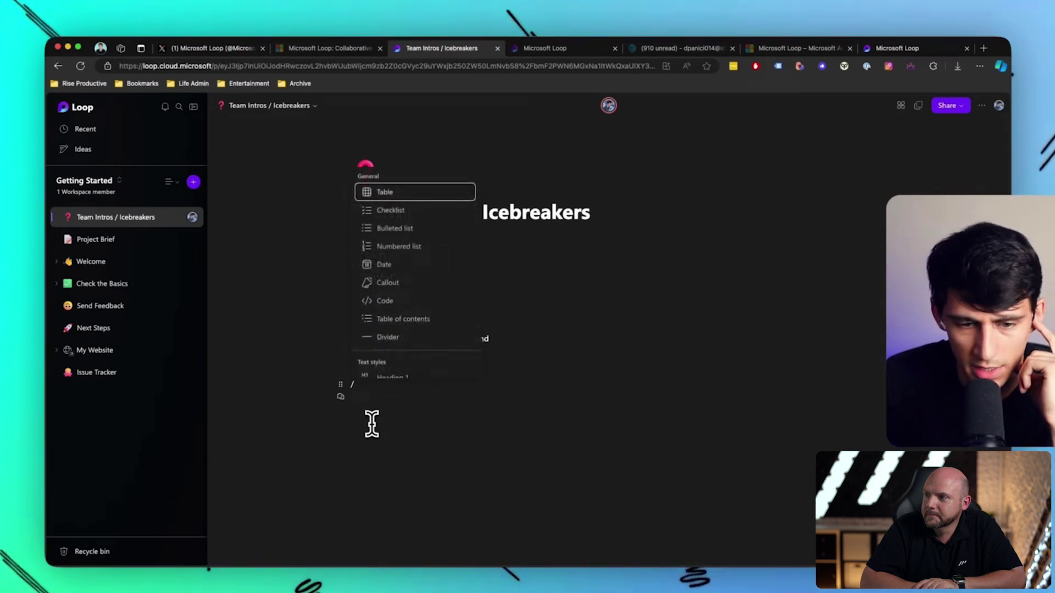
pyautogui.scroll(-5, 394, 325)
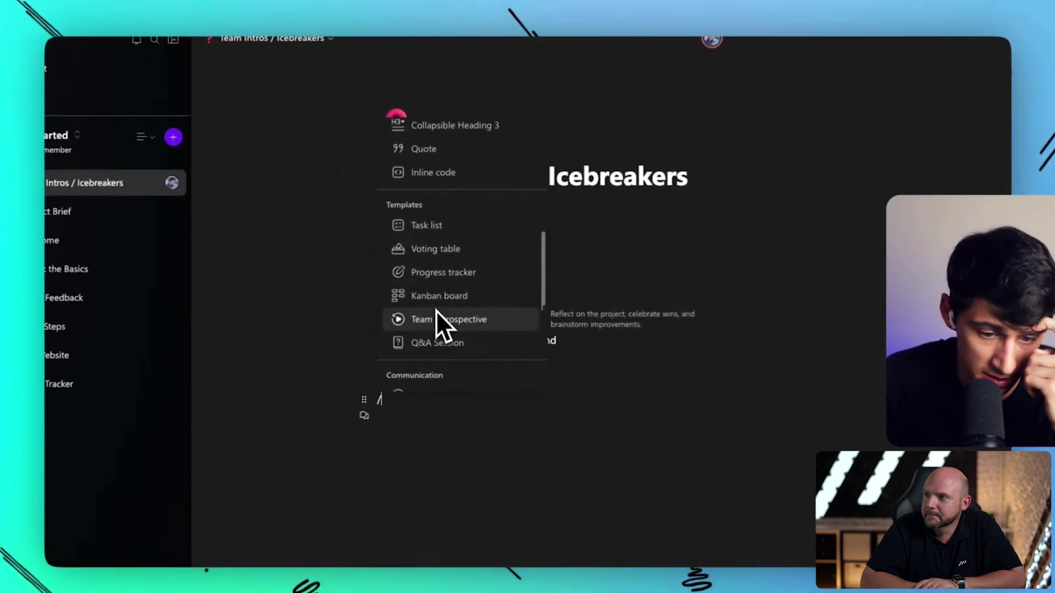
pyautogui.scroll(-3, 437, 311)
pyautogui.scroll(-2, 436, 318)
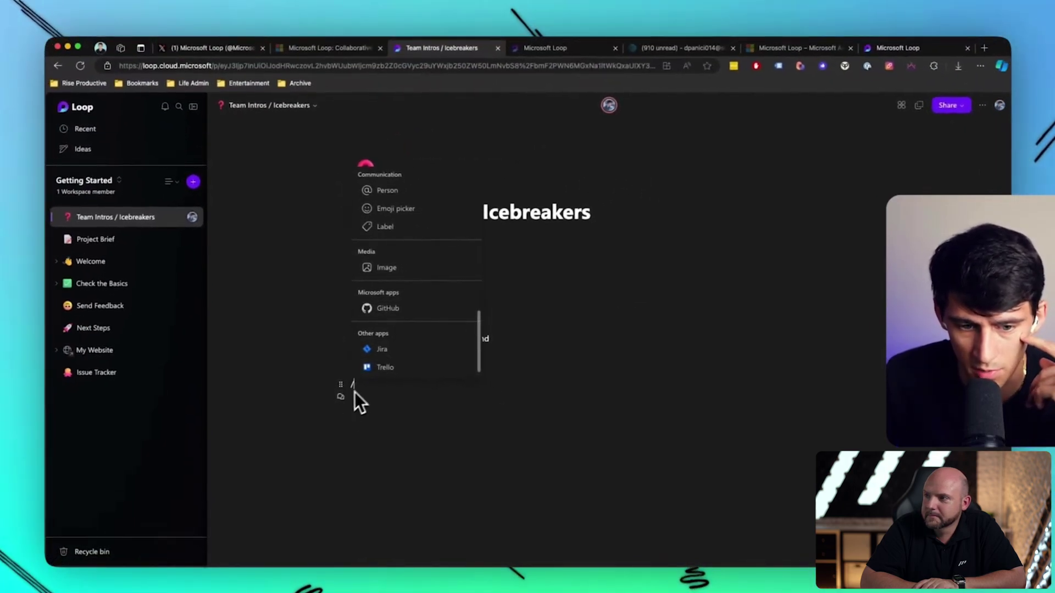
pyautogui.press('BackSpace')
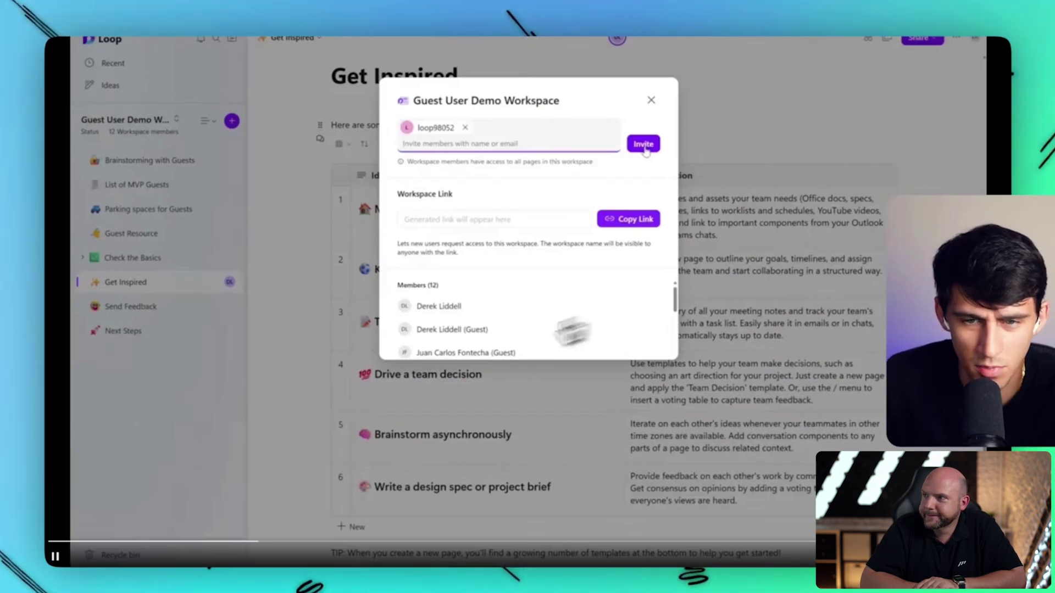
pyautogui.press('f')
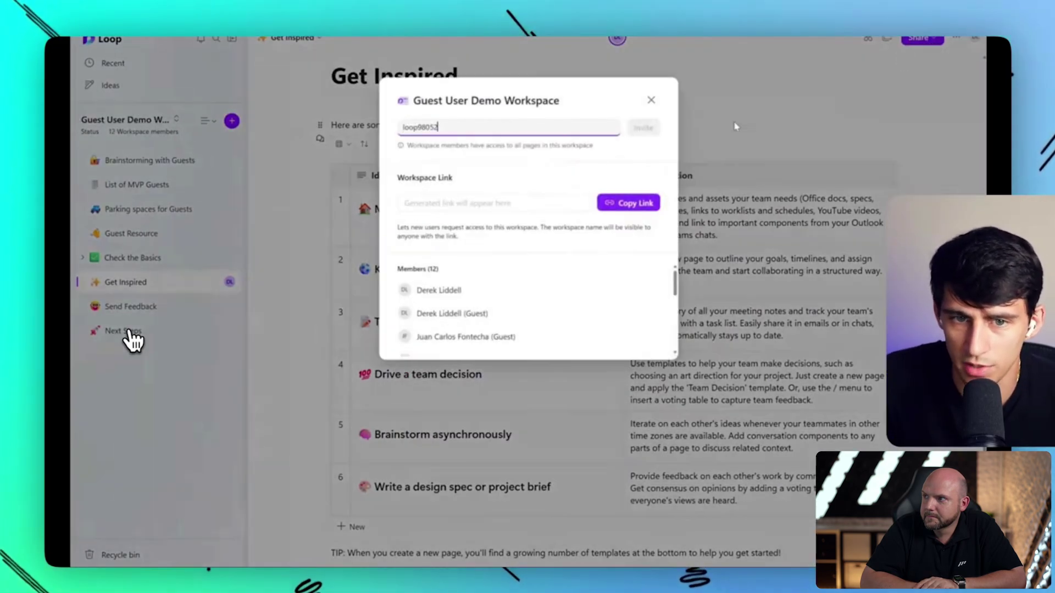
# - Exit full screen, scroll the Microsoft Loop timeline and open the Jun 4 post's N'Sync image
pyautogui.moveTo(118, 346)
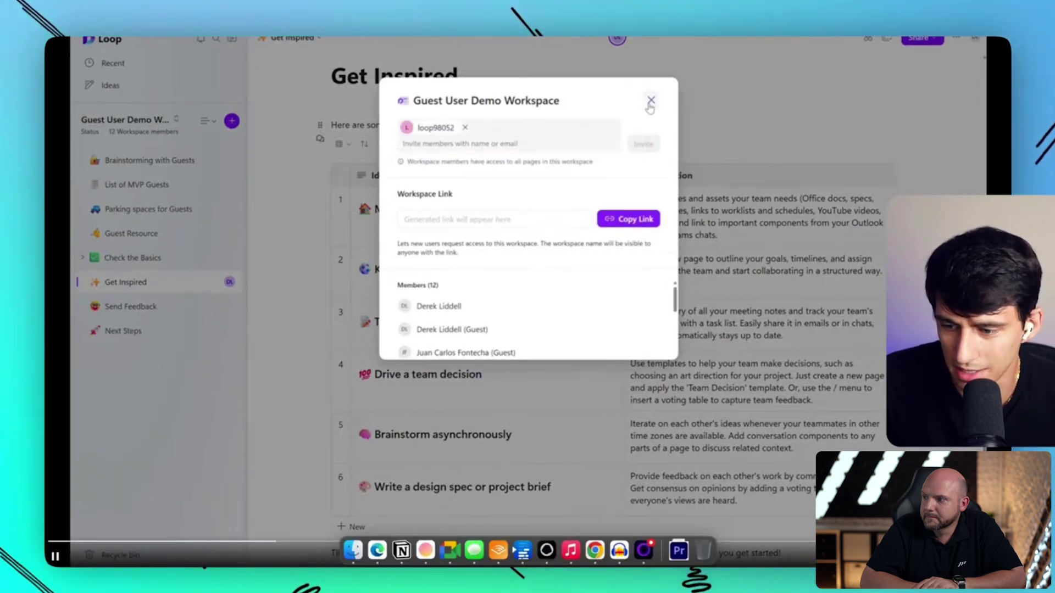
pyautogui.press('Escape')
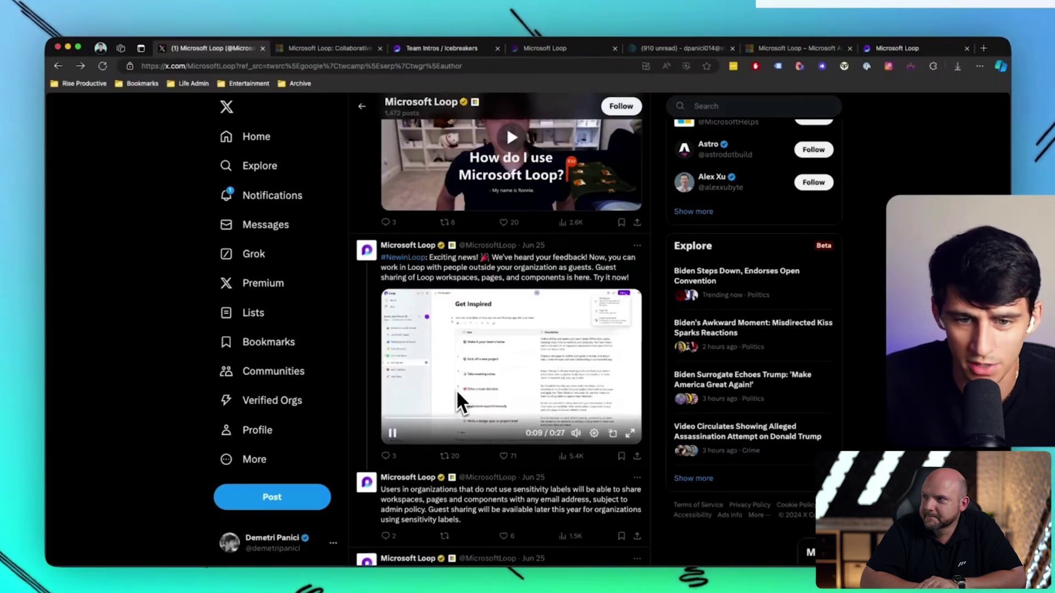
pyautogui.scroll(-5, 456, 391)
pyautogui.scroll(-10, 456, 387)
pyautogui.scroll(-3, 506, 445)
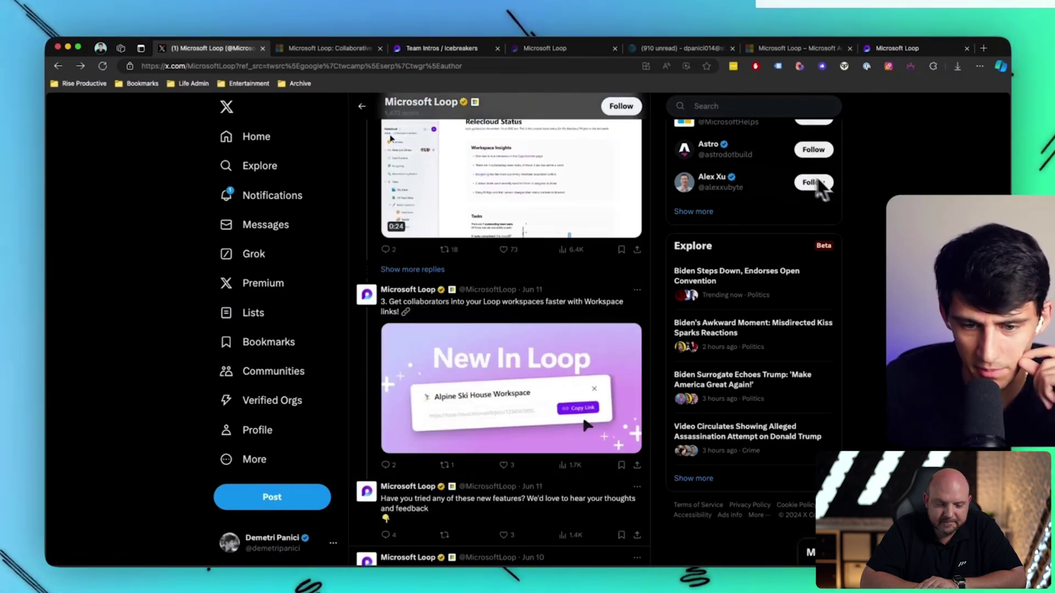
pyautogui.scroll(-15, 812, 182)
pyautogui.scroll(-12, 883, 222)
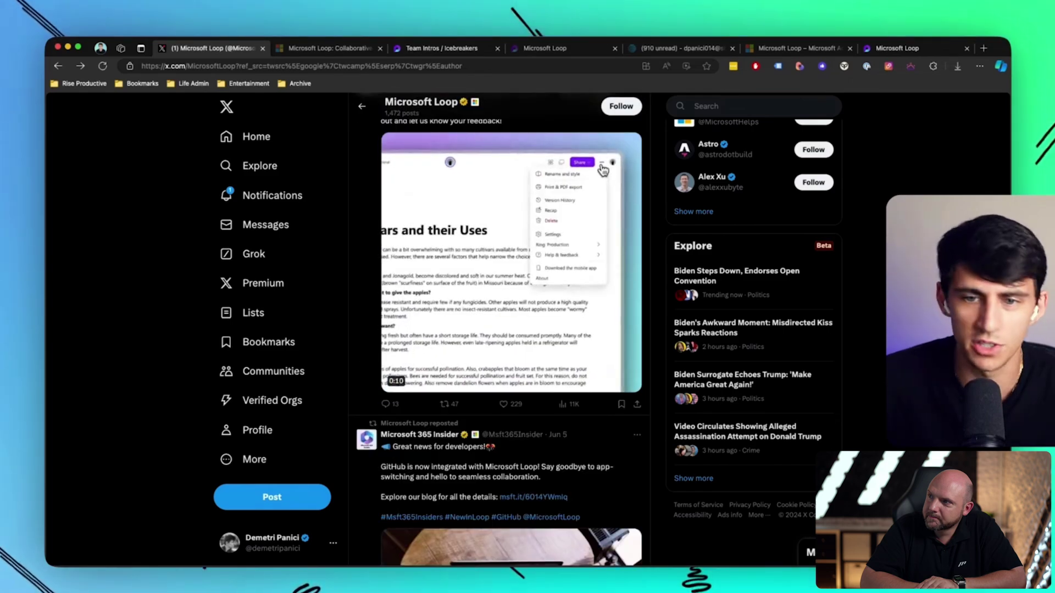
pyautogui.scroll(-5, 588, 189)
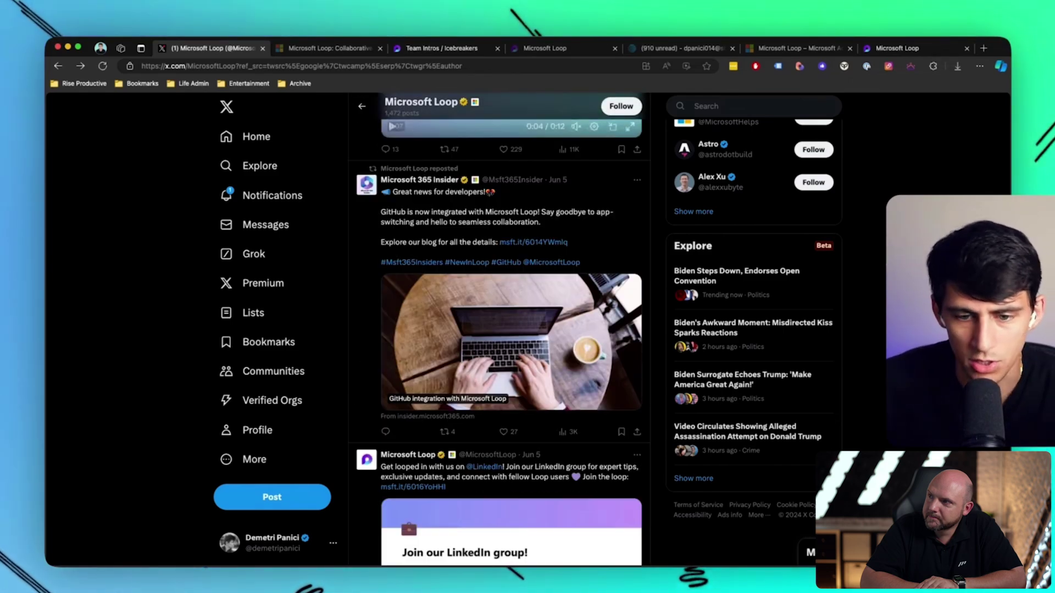
pyautogui.scroll(-7, 511, 329)
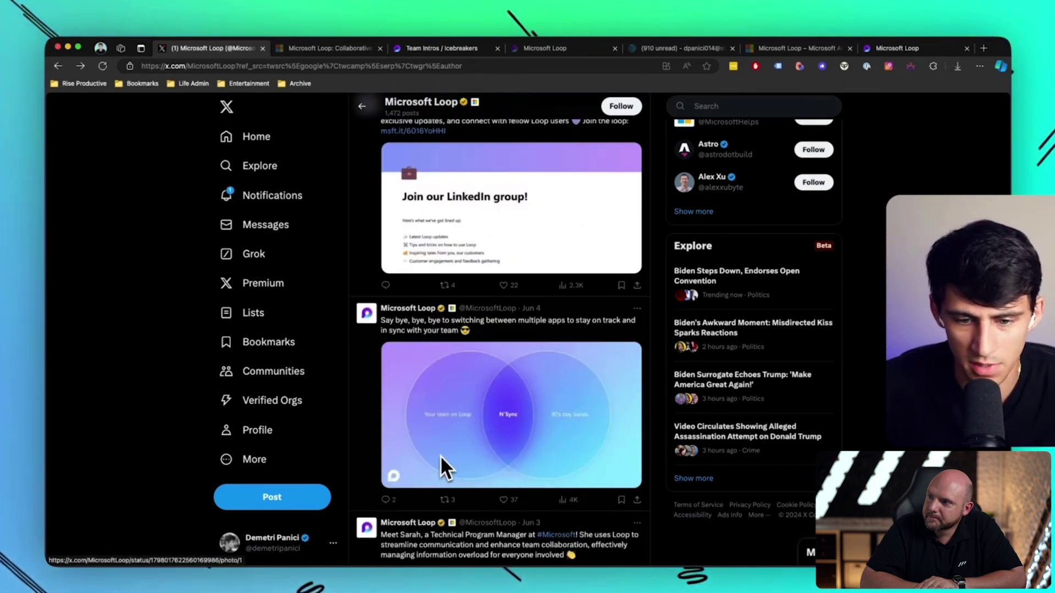
pyautogui.click(536, 410)
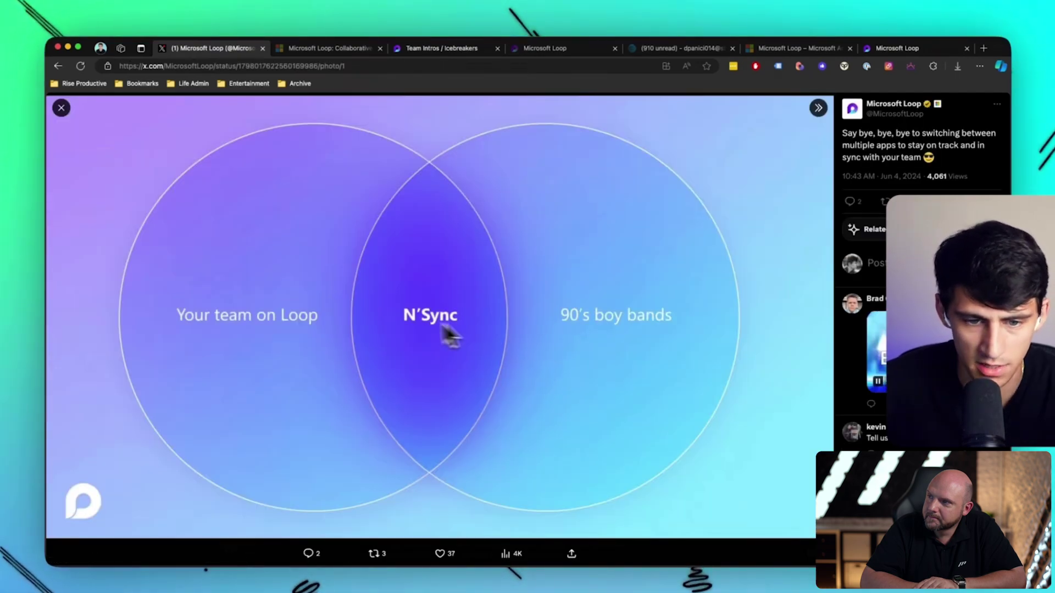